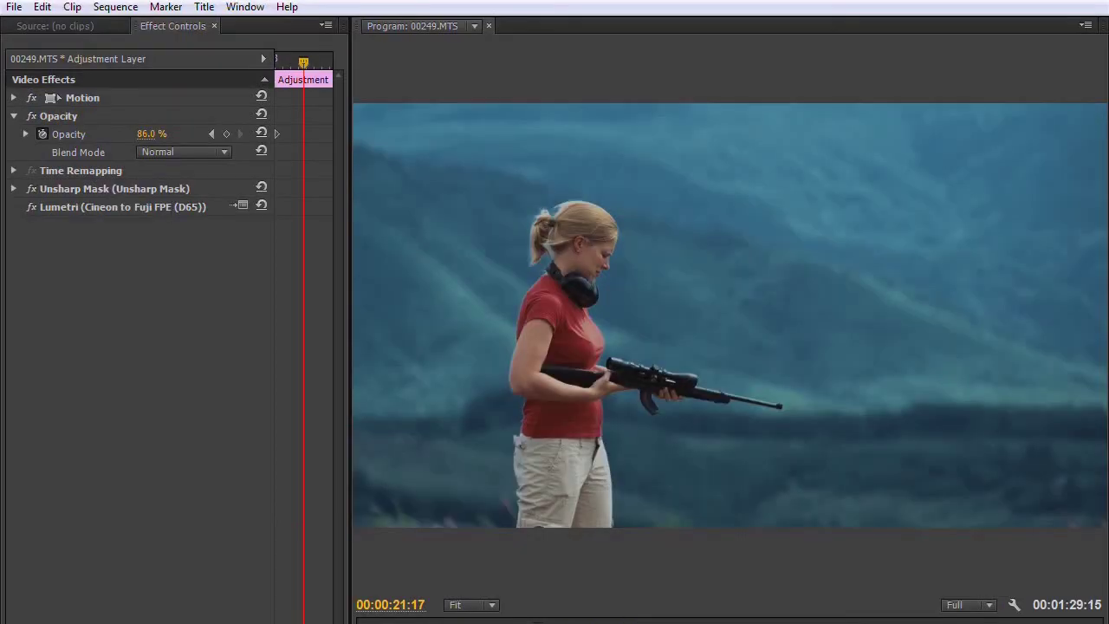
# - Hide the adjustment layer's grade and switch off the Fast Color Corrector and Lumetri effects on clip 00245.MTS
pyautogui.click(606, 620)
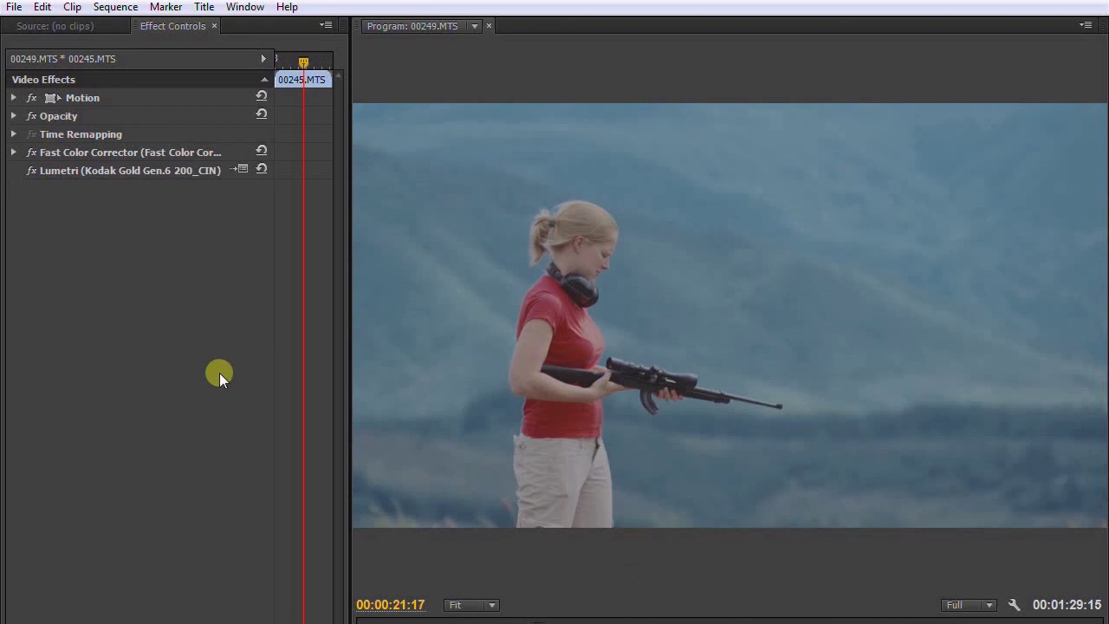
pyautogui.click(31, 151)
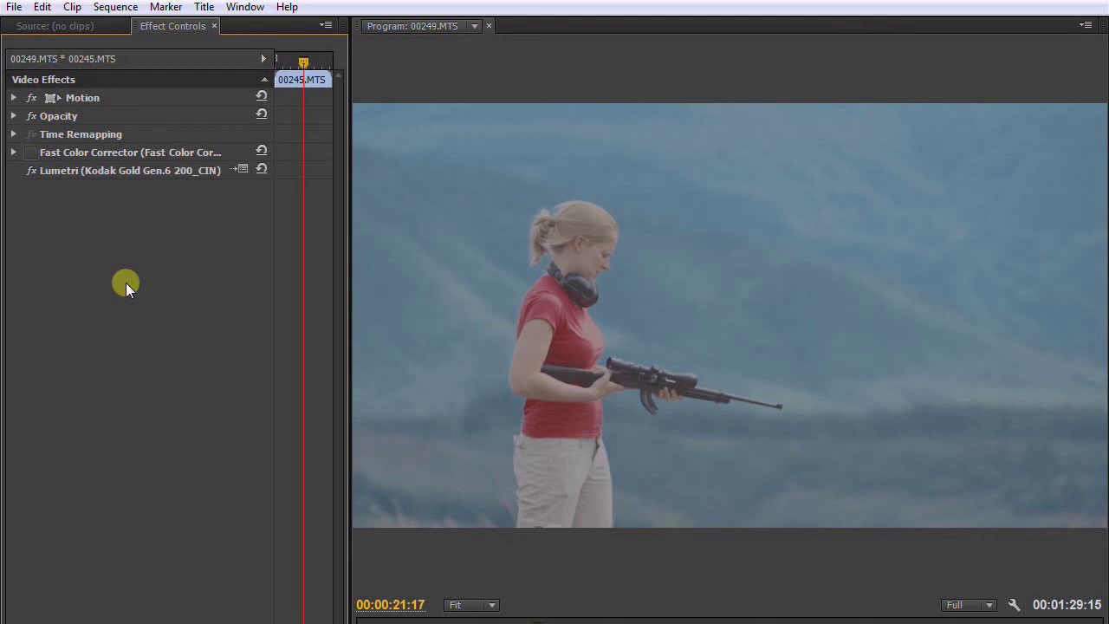
pyautogui.click(28, 167)
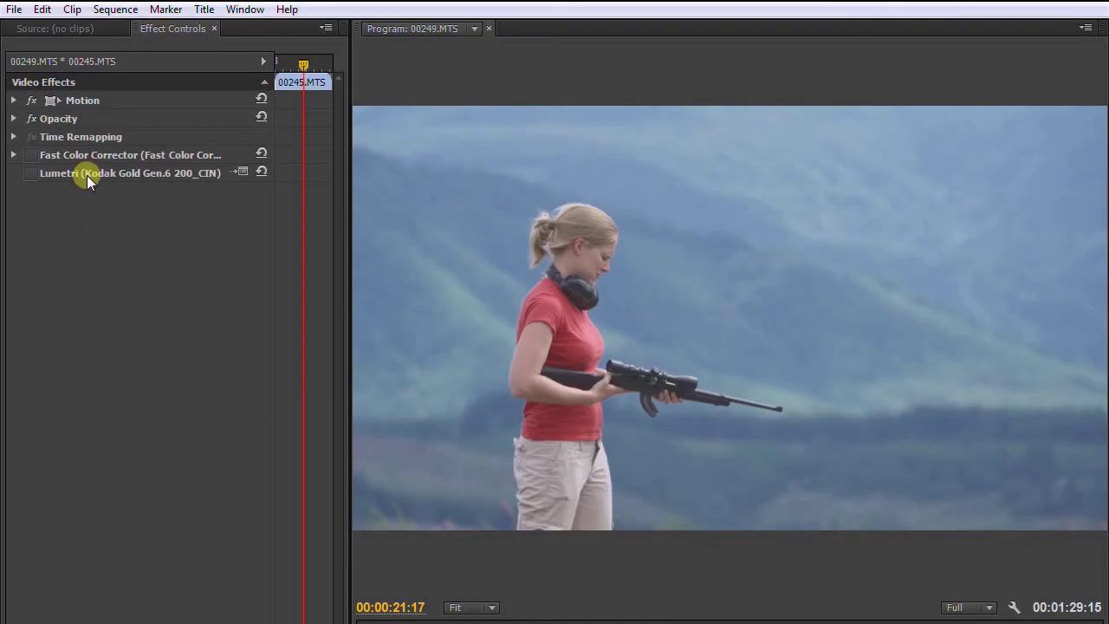
# - Load FujiColor 200_FC.cube from ImpulZ Ultimate's 30 ImpulZ - Sony FS700 S-LOG2 folder into the Lumetri effect
pyautogui.click(242, 172)
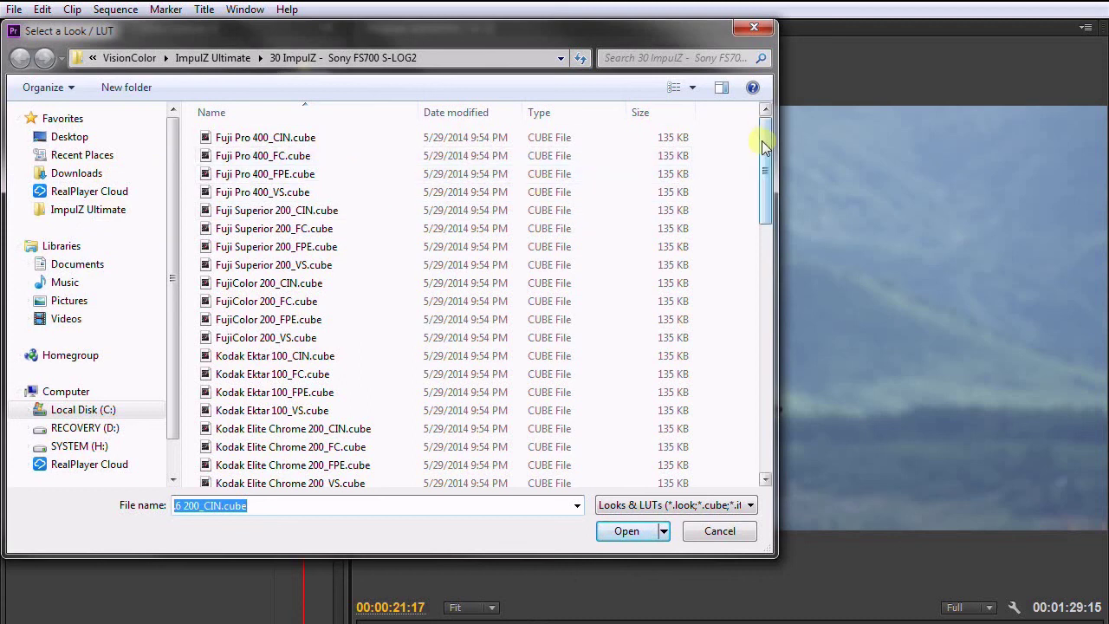
pyautogui.moveTo(764, 147); pyautogui.dragTo(772, 168)
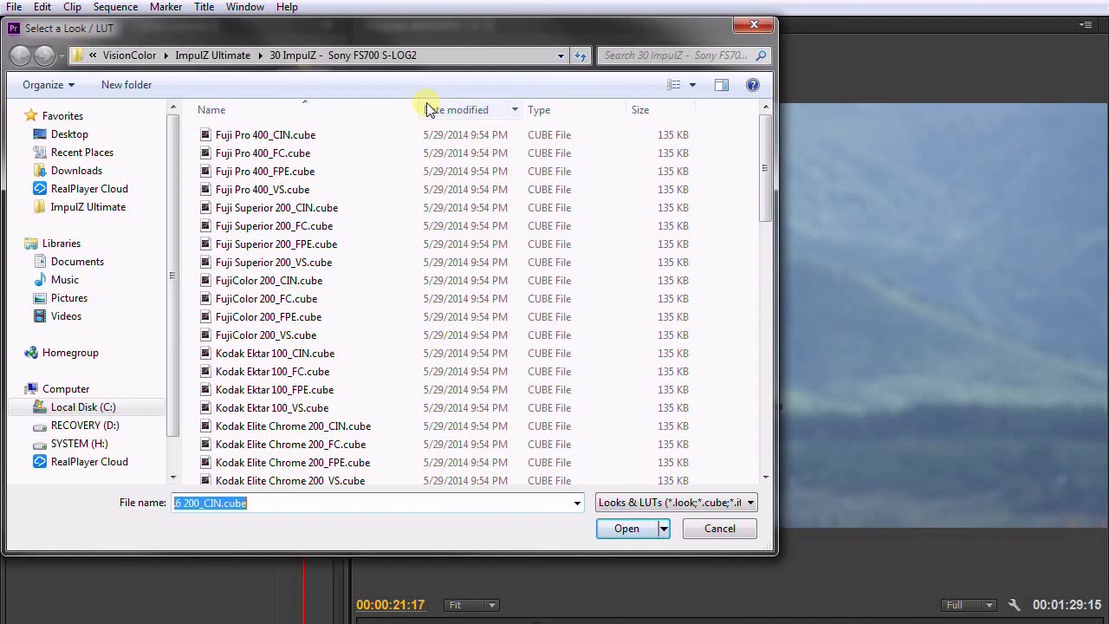
pyautogui.click(212, 56)
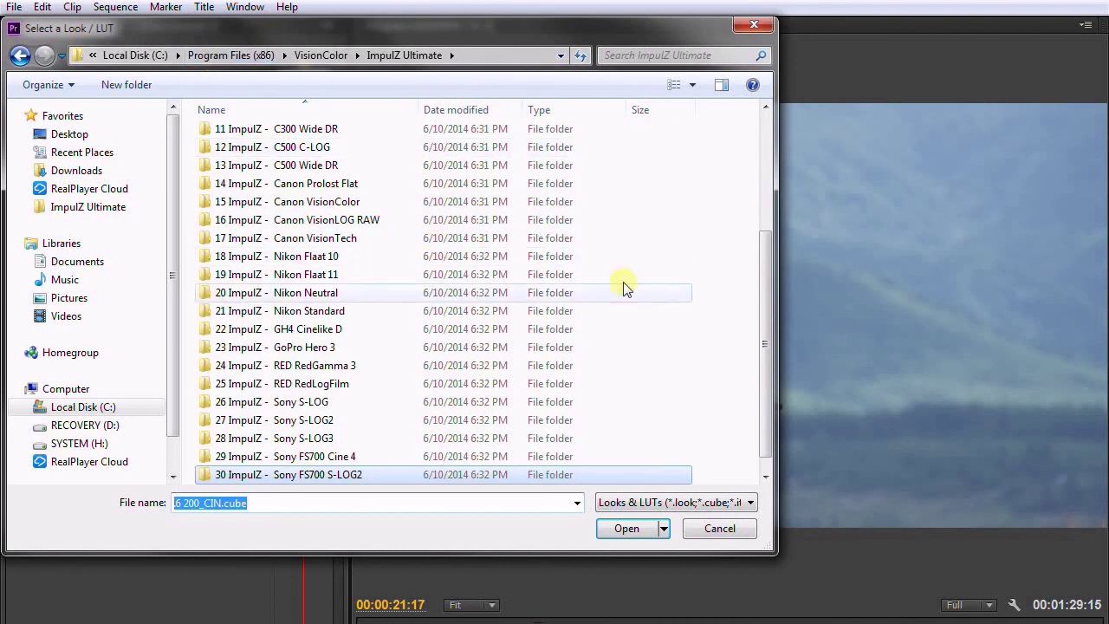
pyautogui.moveTo(767, 286); pyautogui.dragTo(772, 164)
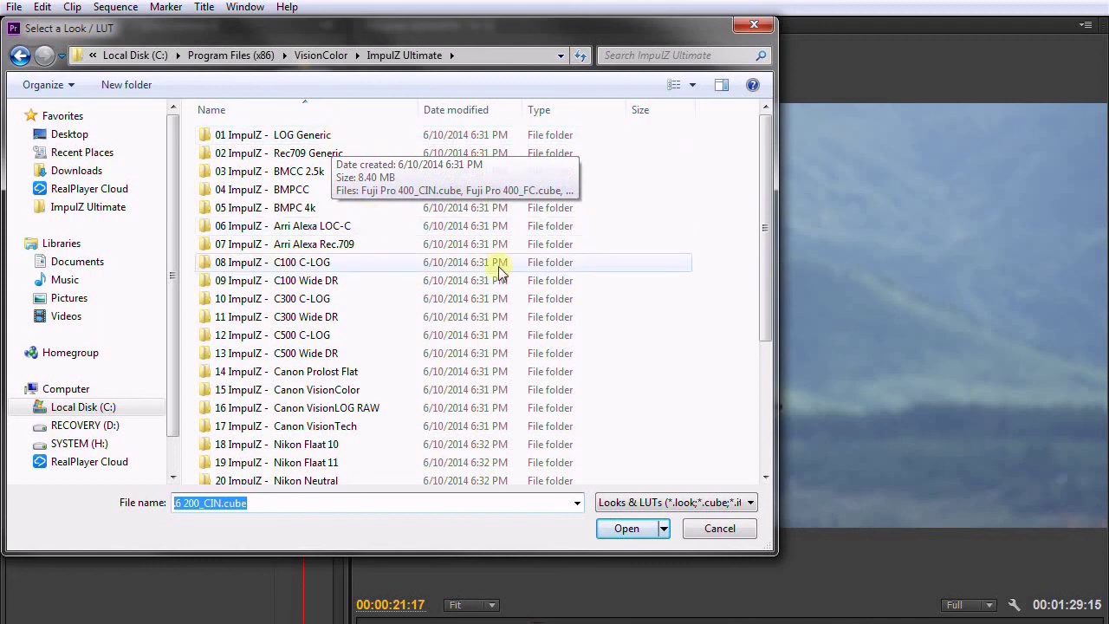
pyautogui.moveTo(762, 218); pyautogui.dragTo(770, 295)
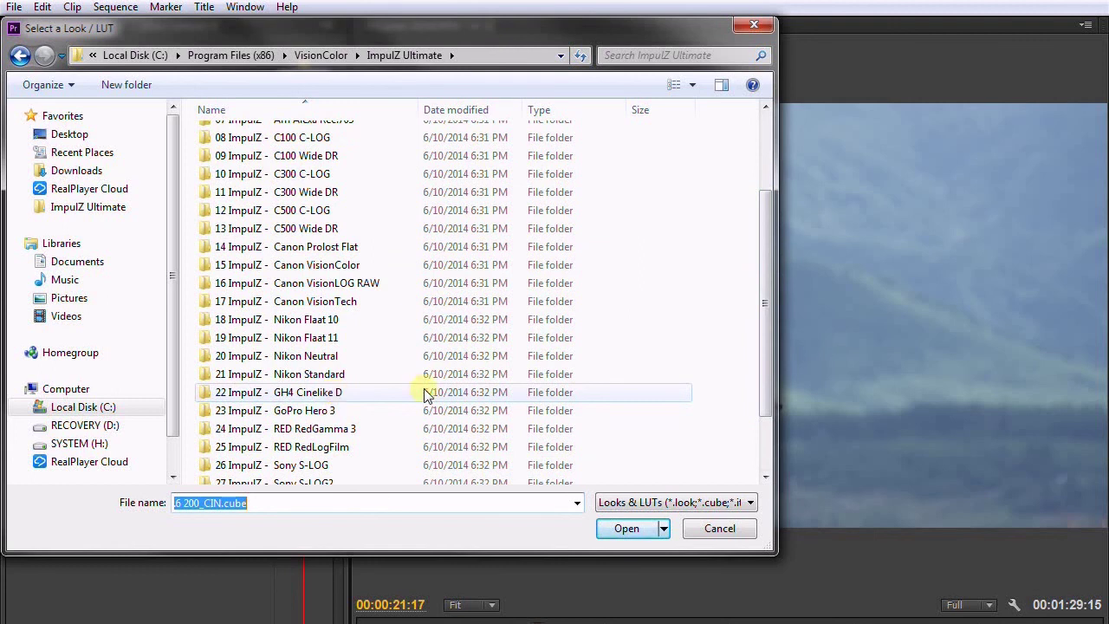
pyautogui.moveTo(771, 346); pyautogui.dragTo(771, 273)
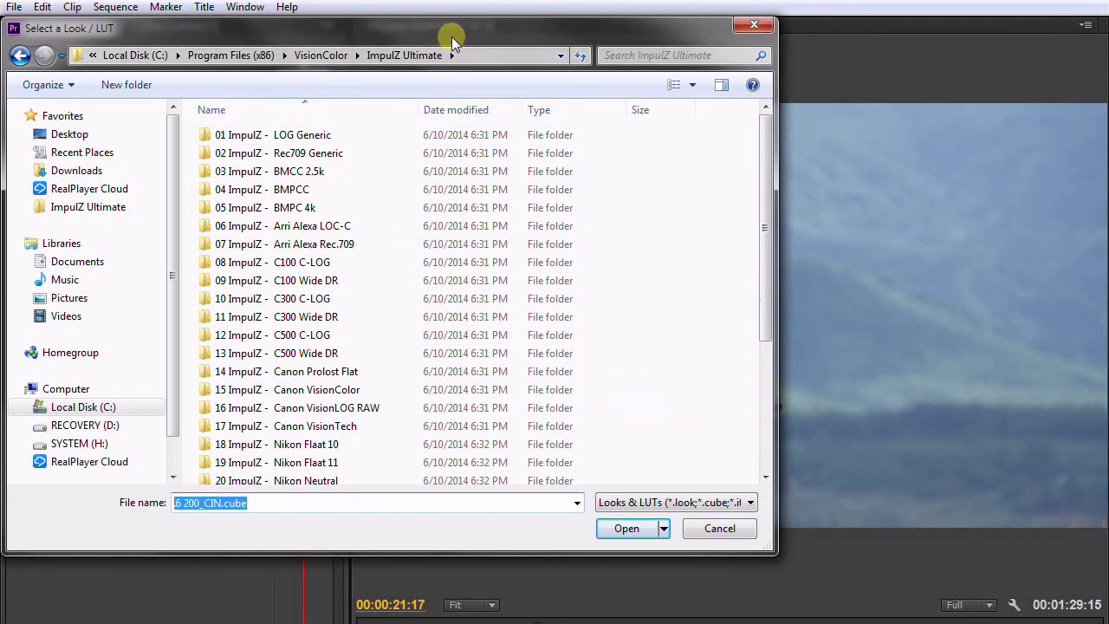
pyautogui.moveTo(452, 36); pyautogui.dragTo(525, 67)
pyautogui.scroll(-4, 831, 415)
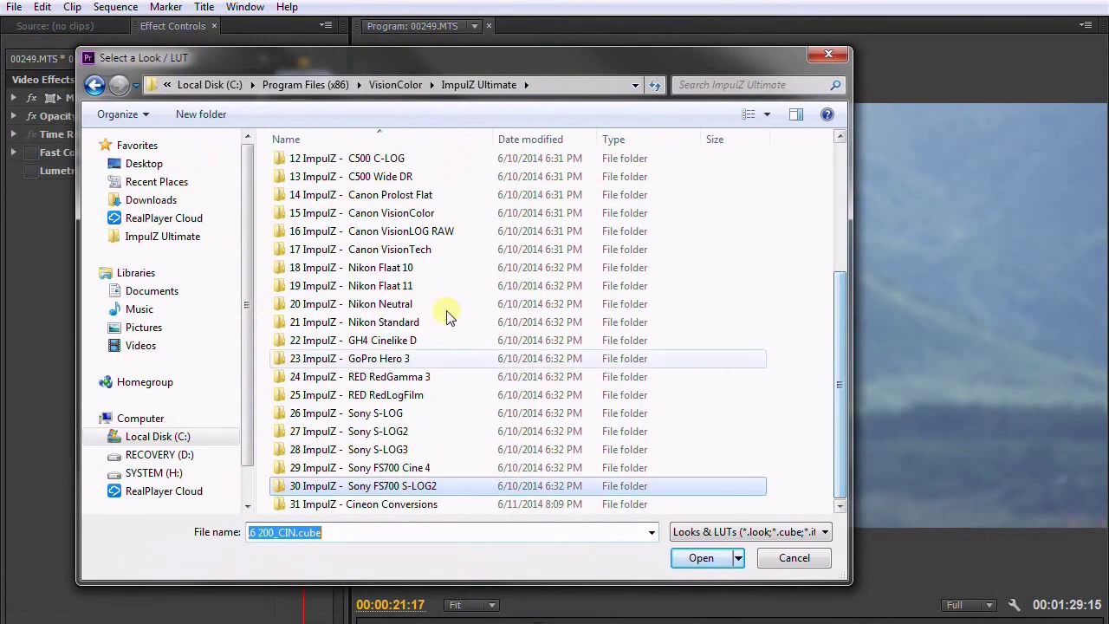
pyautogui.doubleClick(421, 491)
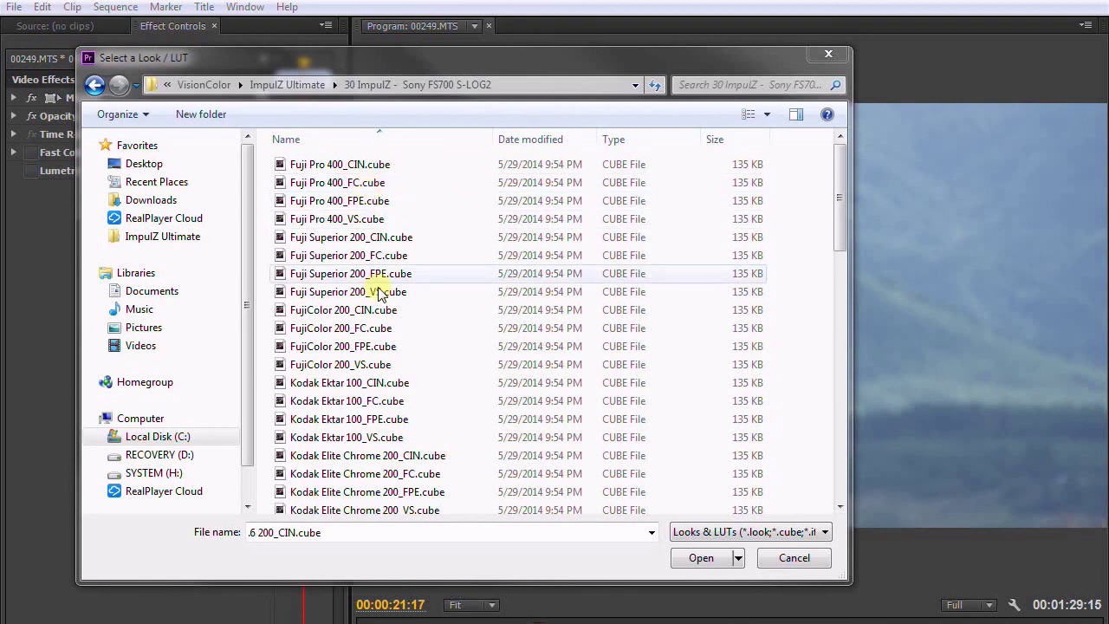
pyautogui.doubleClick(350, 328)
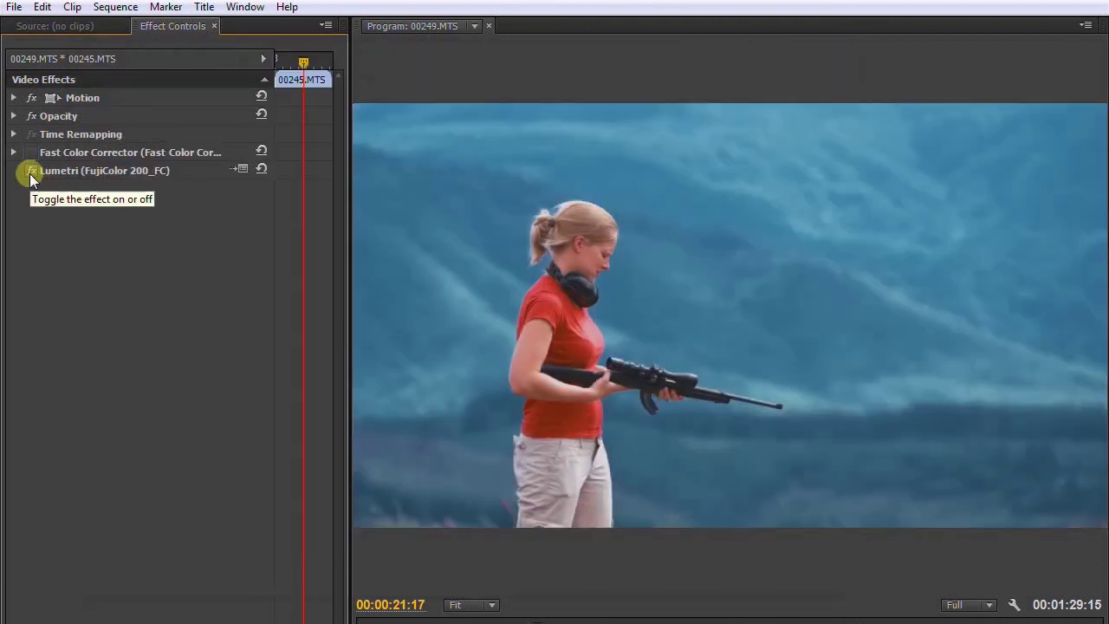
# - Turn the Lumetri effect off and on repeatedly to compare the clip with and without the FujiColor 200_FC look
pyautogui.click(30, 173)
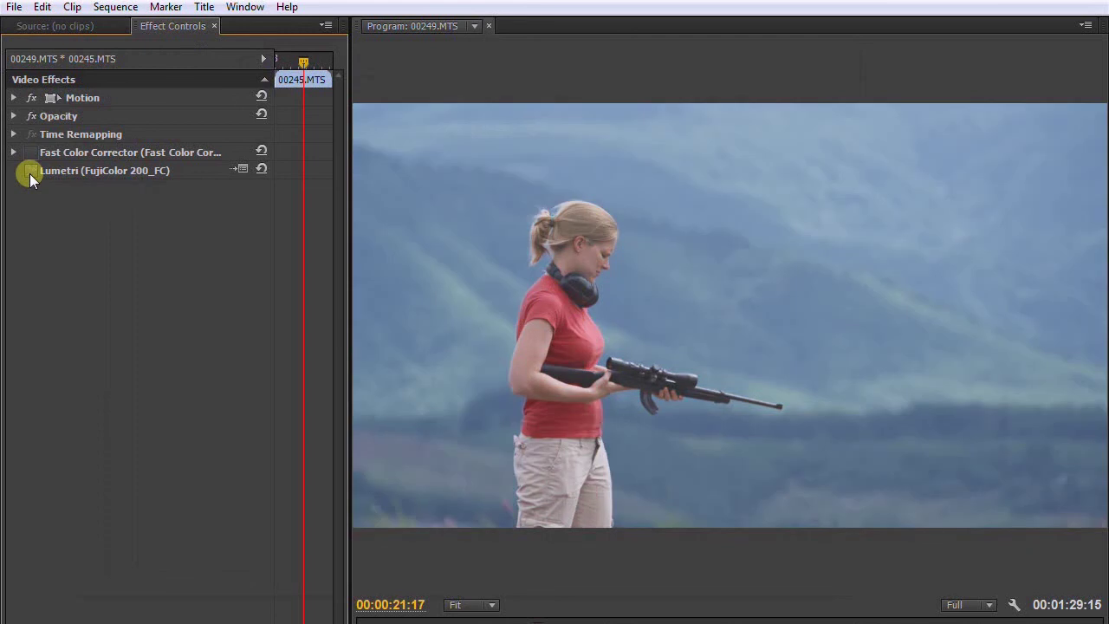
pyautogui.click(30, 173)
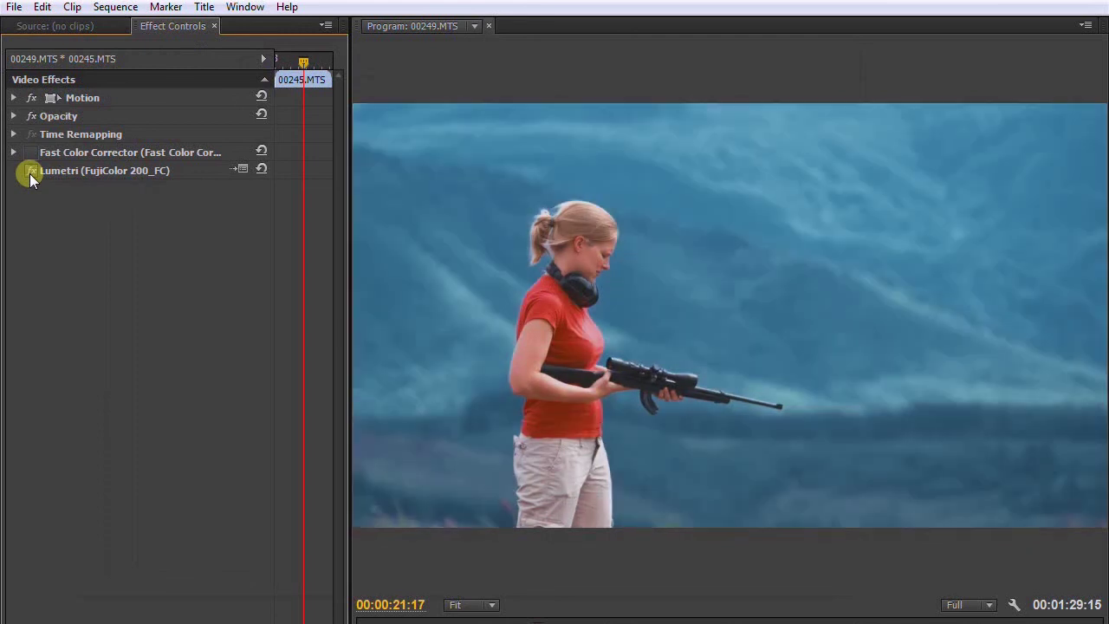
pyautogui.click(29, 173)
pyautogui.click(29, 173)
pyautogui.click(30, 173)
pyautogui.click(29, 174)
# - Save the project and load Lomo Color Implosion 21*_FC.cube into the clip's Lumetri effect
pyautogui.hotkey('ctrl', 's')
pyautogui.click(240, 170)
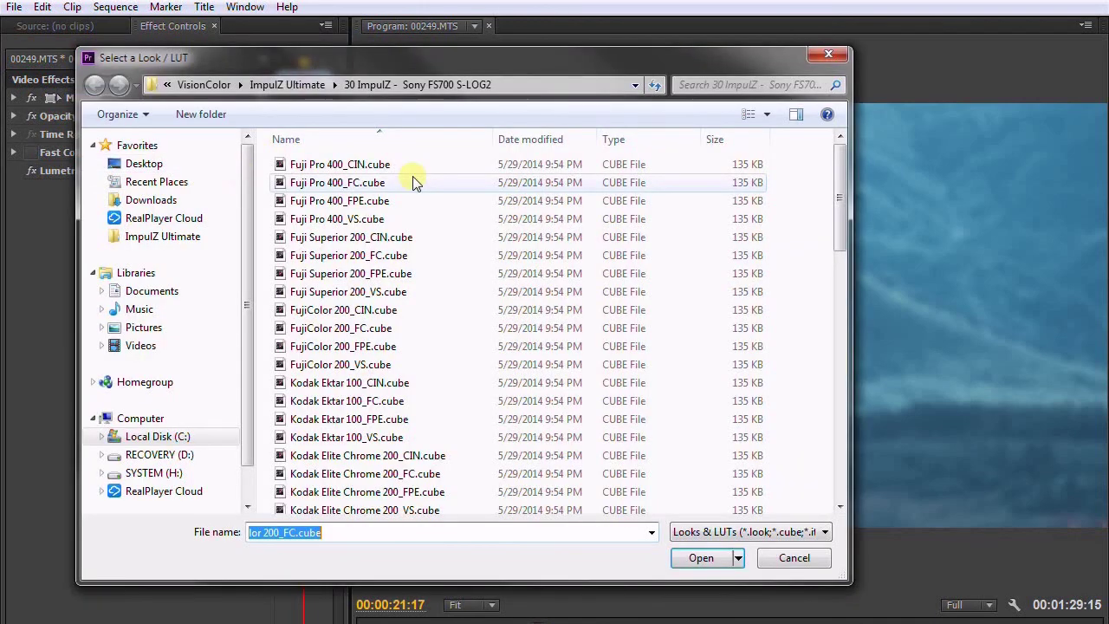
pyautogui.moveTo(836, 229); pyautogui.dragTo(839, 481)
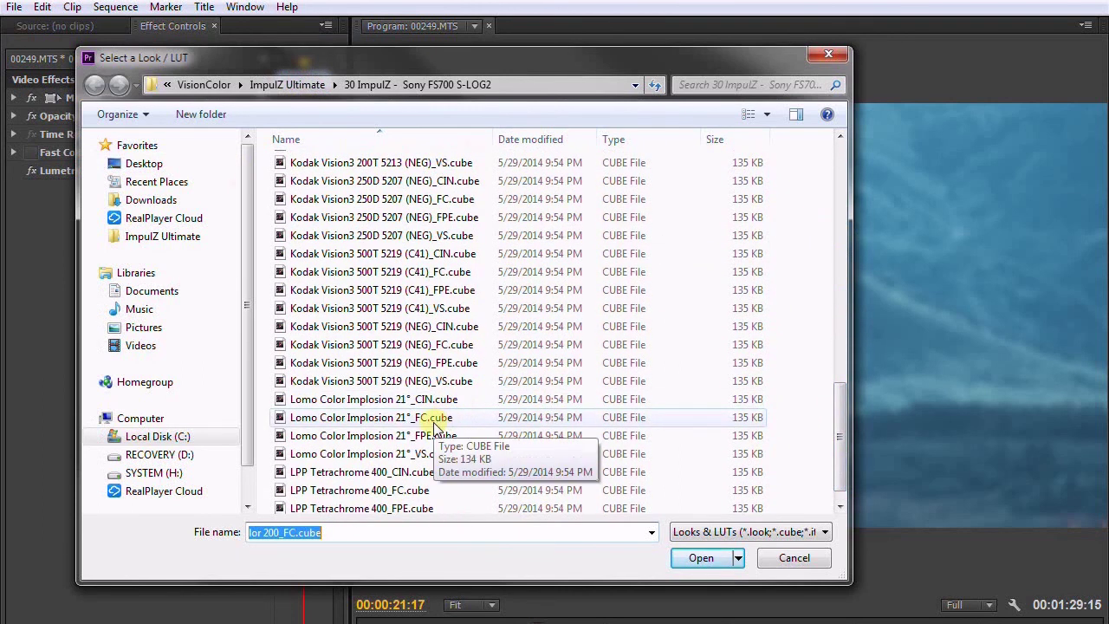
pyautogui.doubleClick(347, 418)
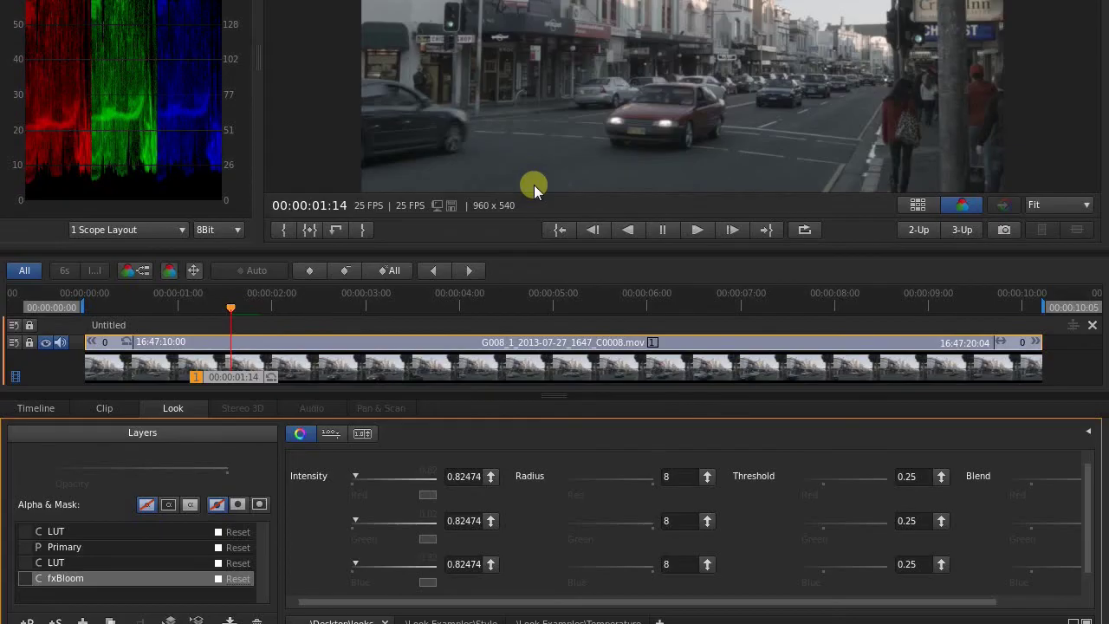
# - Switch to SpeedGrade and examine the settings of the lower LUT layer and the Primary layer on the street clip
pyautogui.click(86, 563)
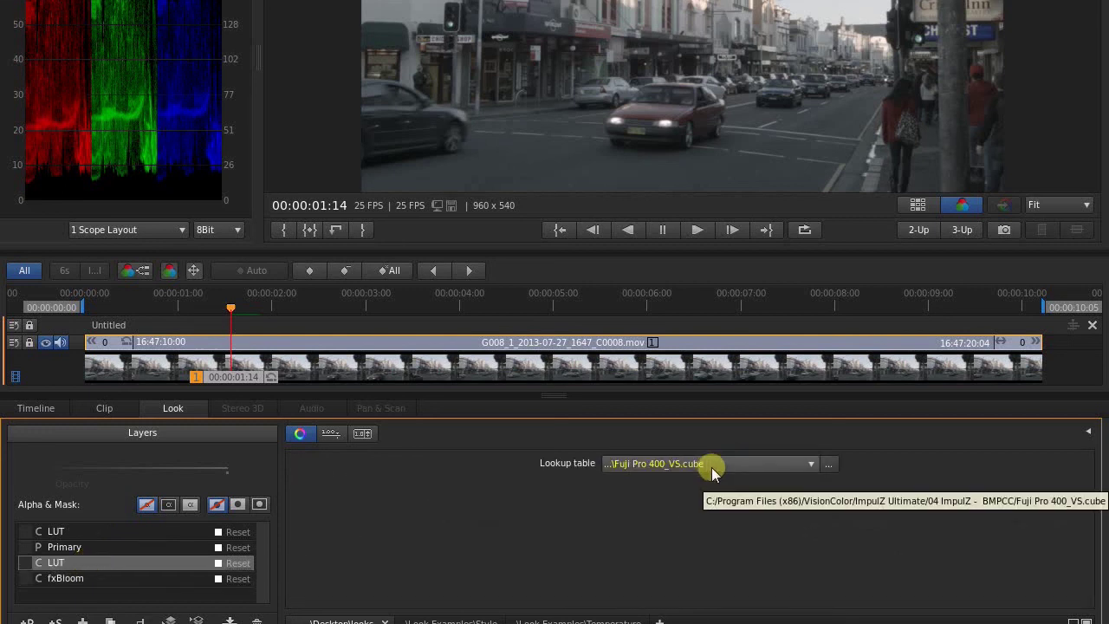
pyautogui.click(117, 544)
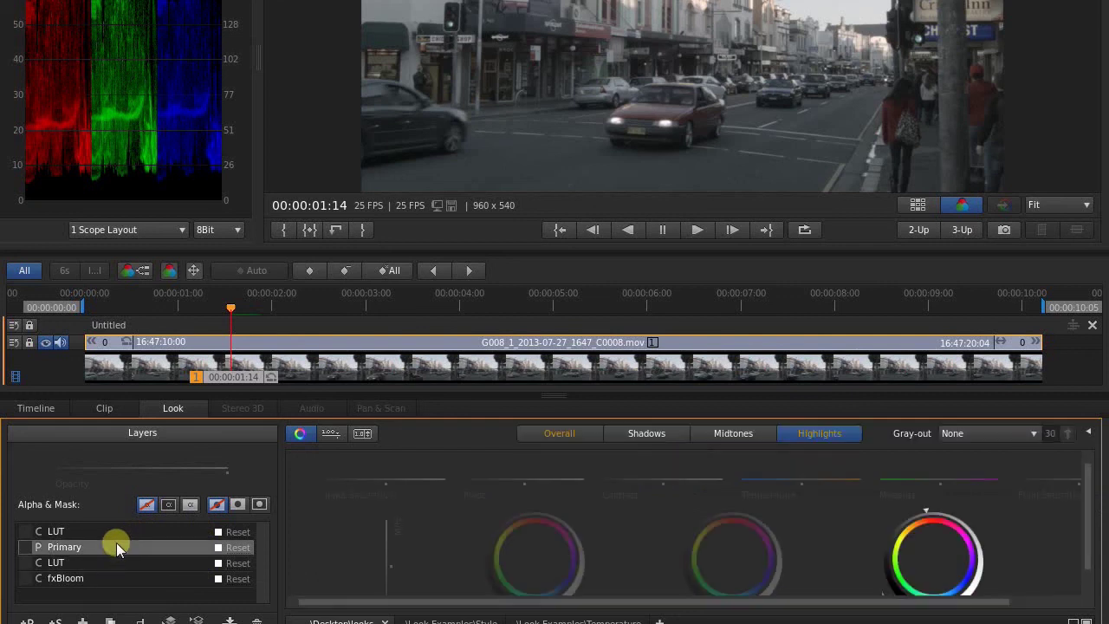
pyautogui.click(93, 564)
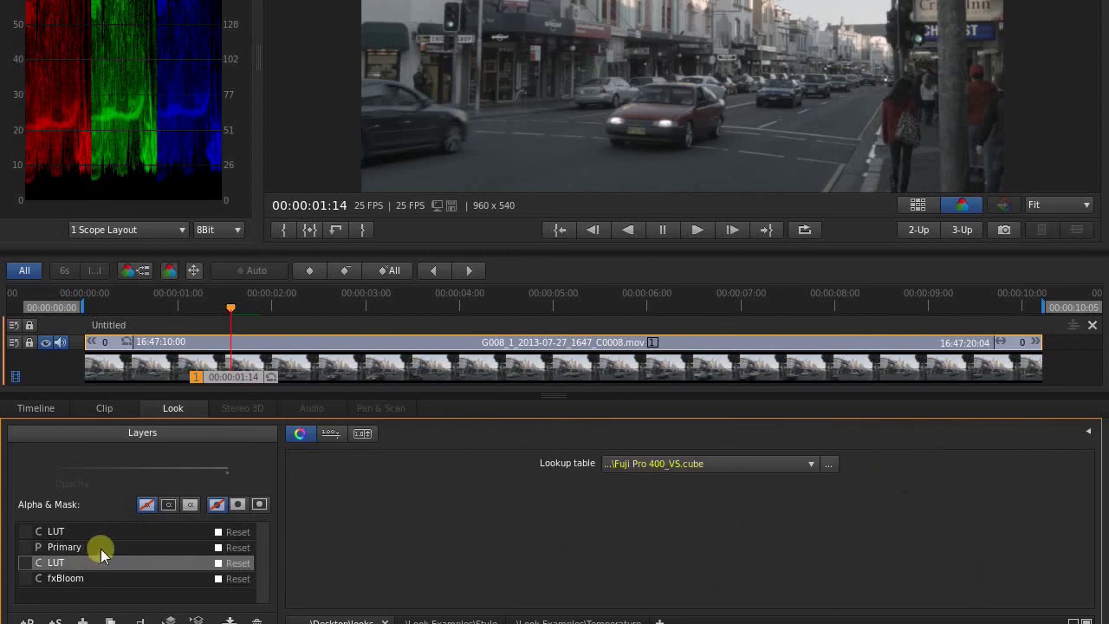
pyautogui.click(100, 549)
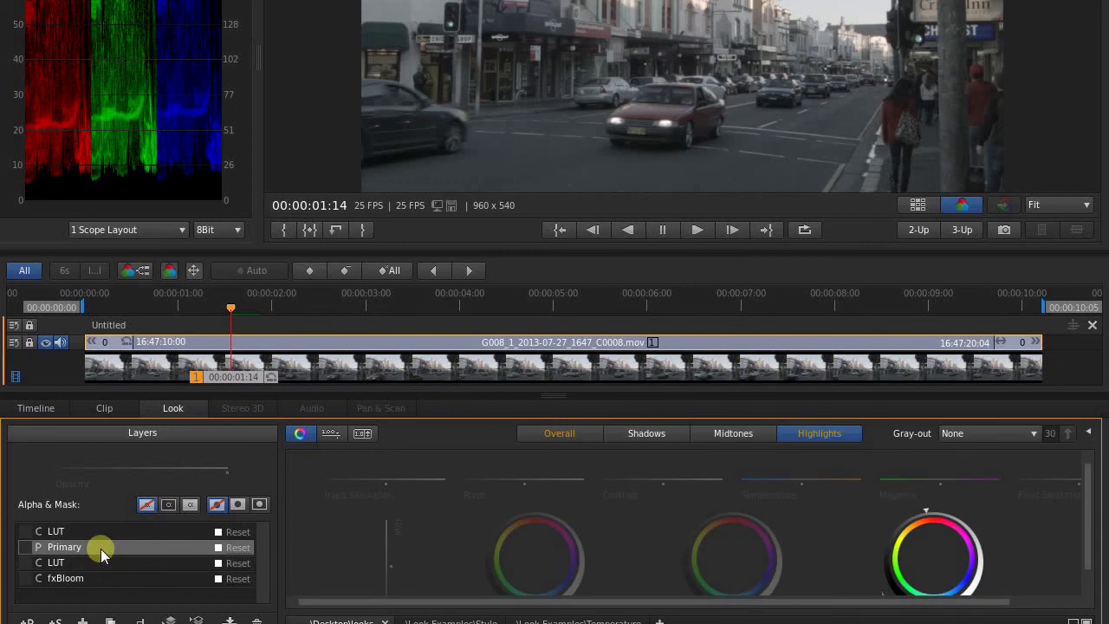
pyautogui.click(94, 562)
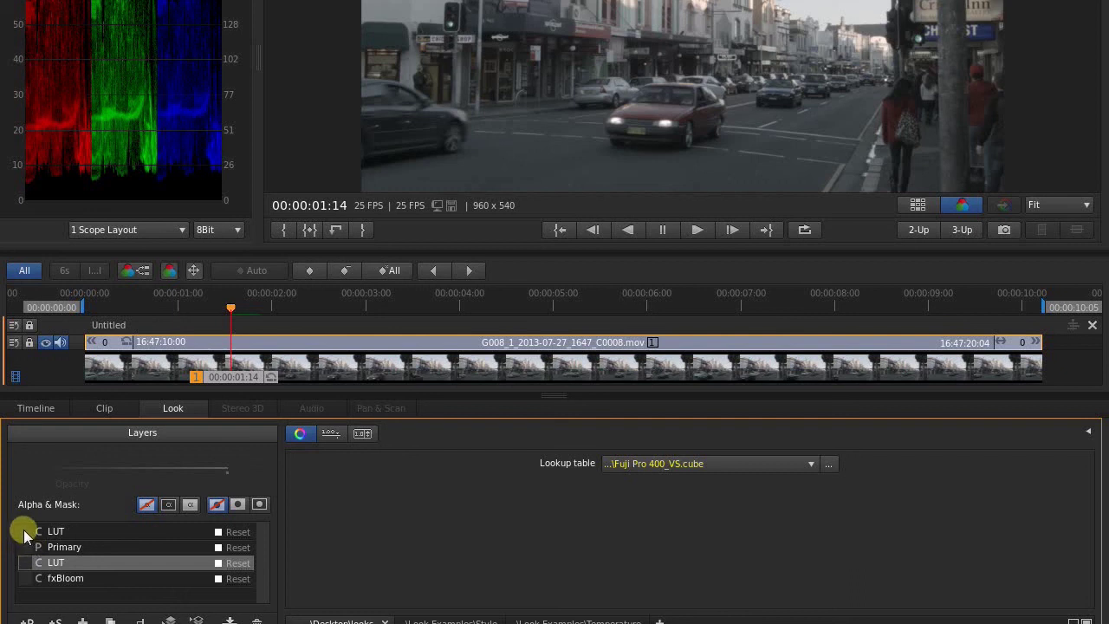
# - Enable the topmost LUT layer on the street clip and select the Primary layer
pyautogui.click(26, 534)
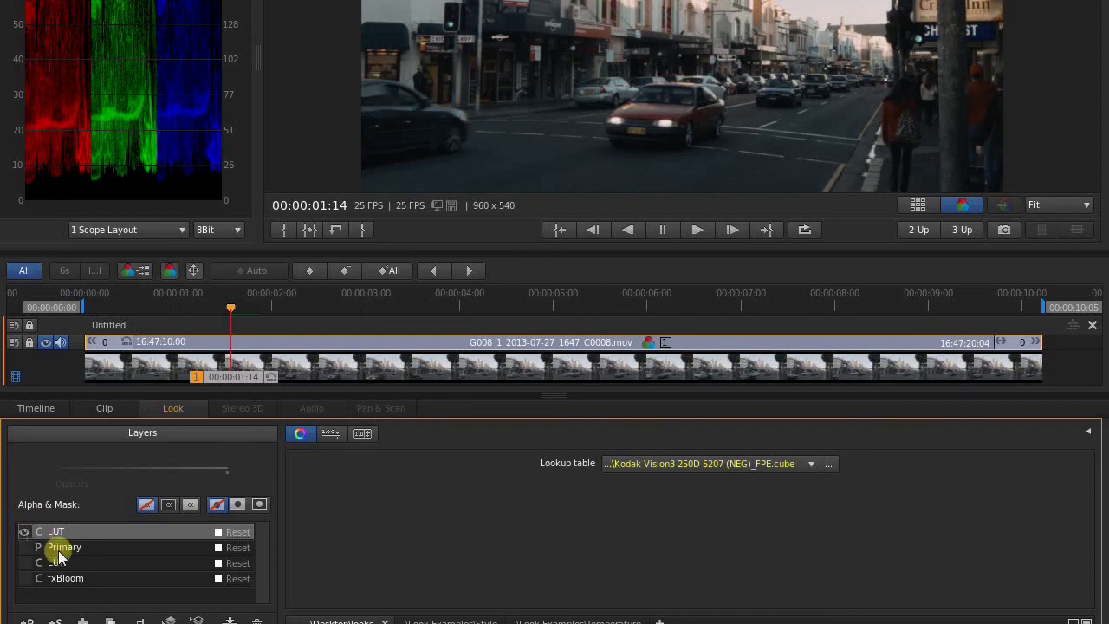
pyautogui.click(57, 547)
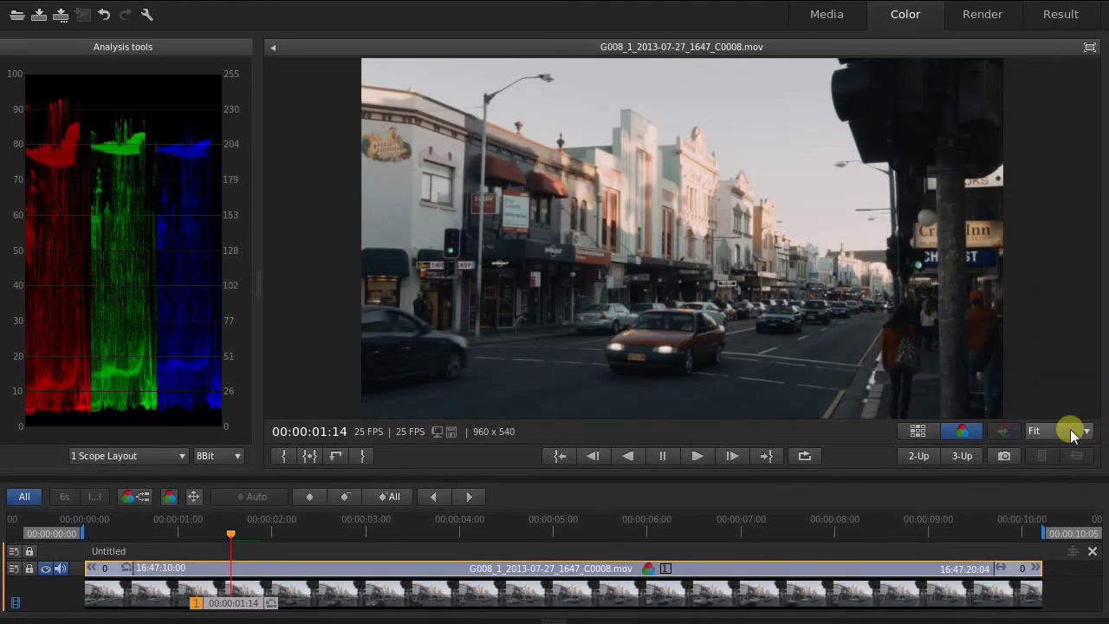
# - Magnify the preview to 150% on the red car and toggle the grading to examine its headlights
pyautogui.click(1067, 205)
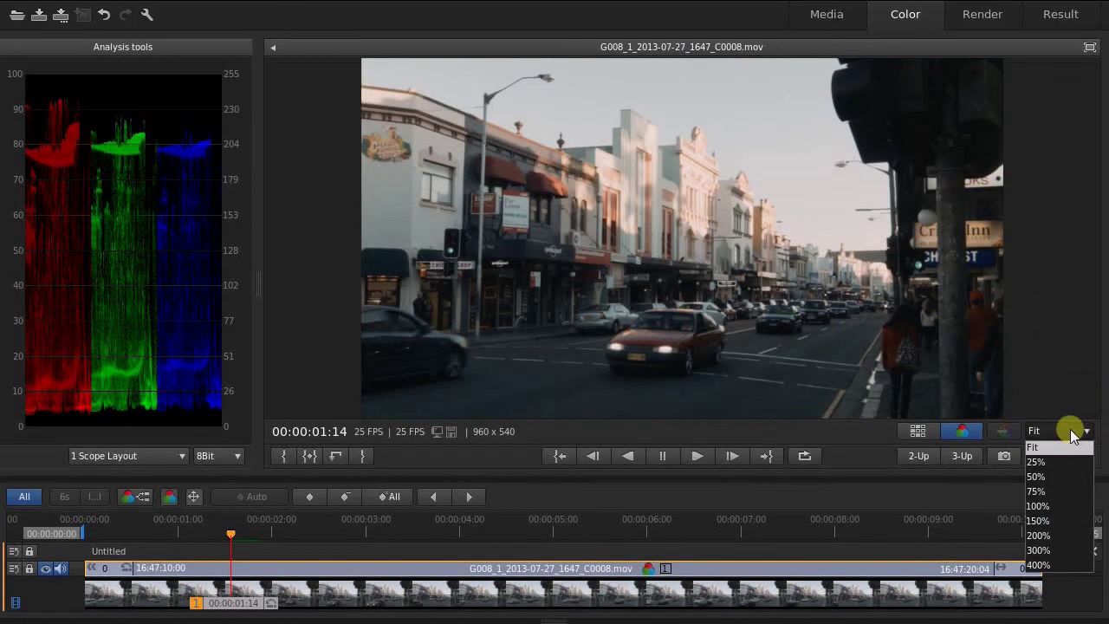
pyautogui.click(1051, 519)
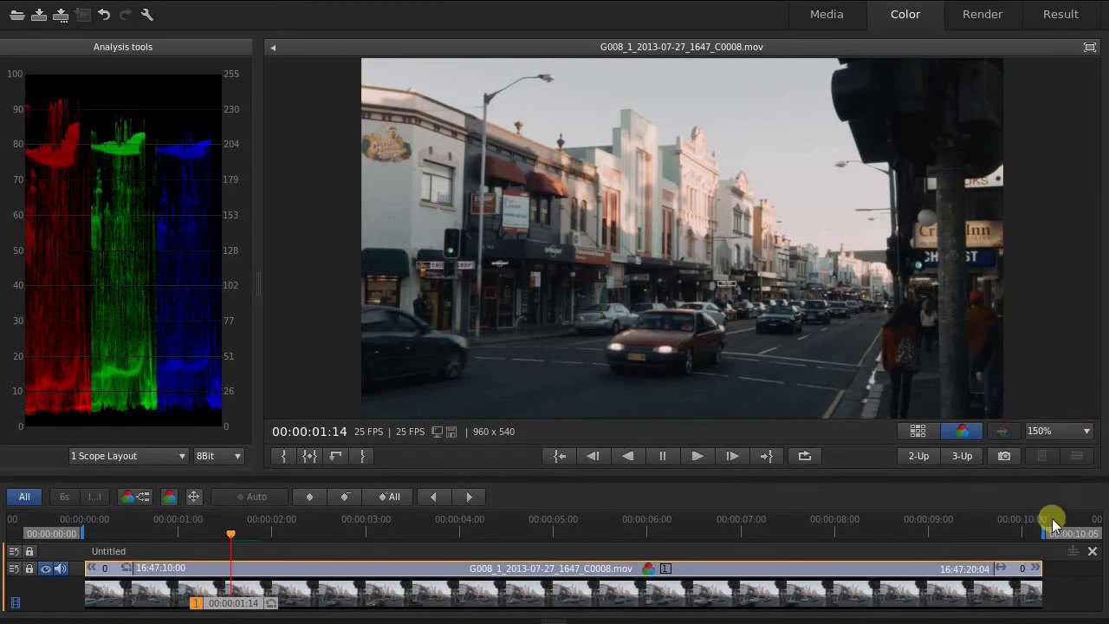
pyautogui.moveTo(1093, 240); pyautogui.dragTo(1090, 350)
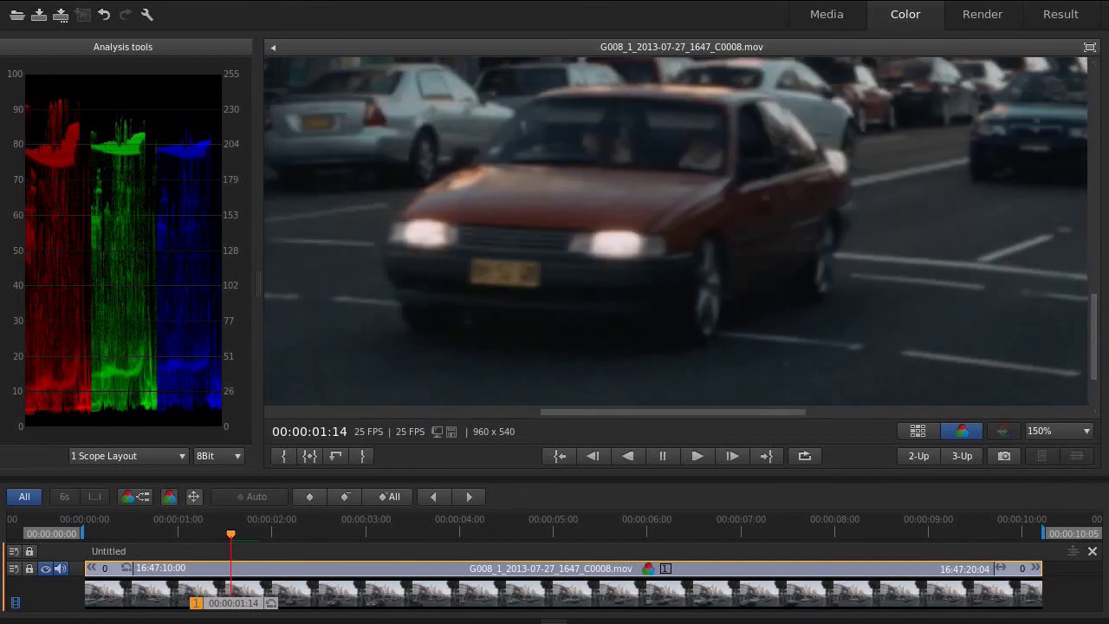
pyautogui.press('0')
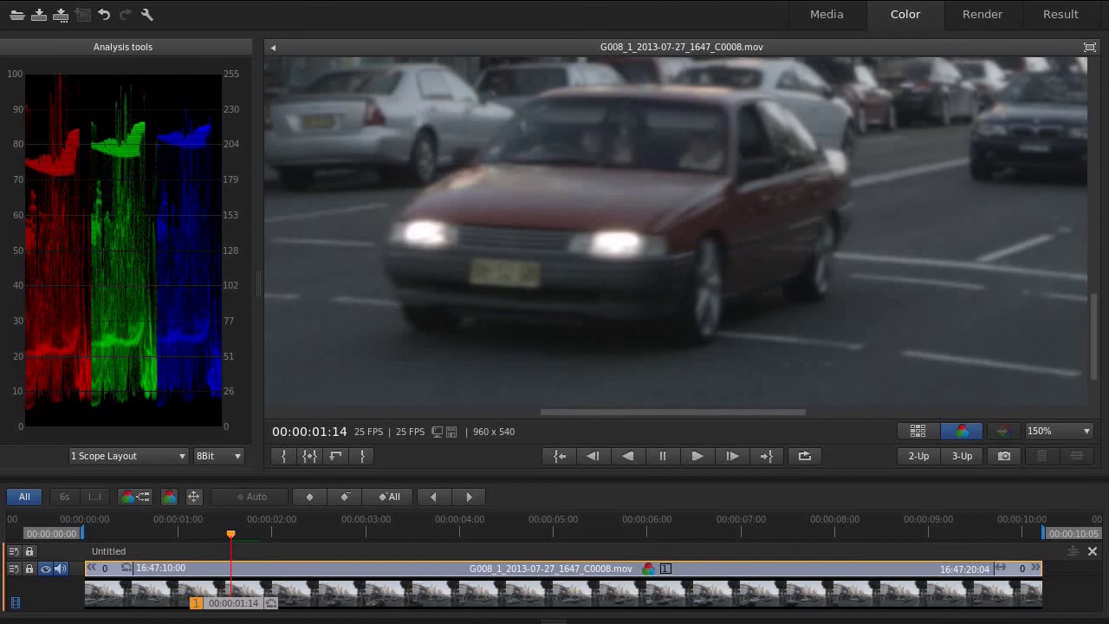
pyautogui.click(741, 213)
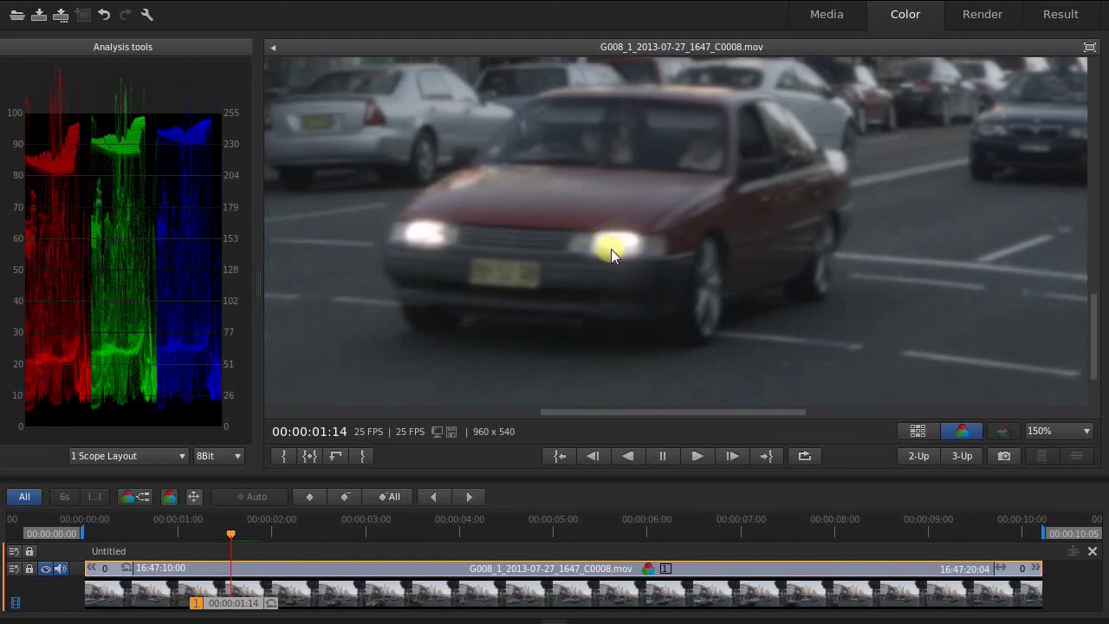
pyautogui.moveTo(611, 249); pyautogui.dragTo(626, 244)
# - Magnify the preview to 200% on the red car and toggle the grading to compare the headlight glow
pyautogui.click(1063, 432)
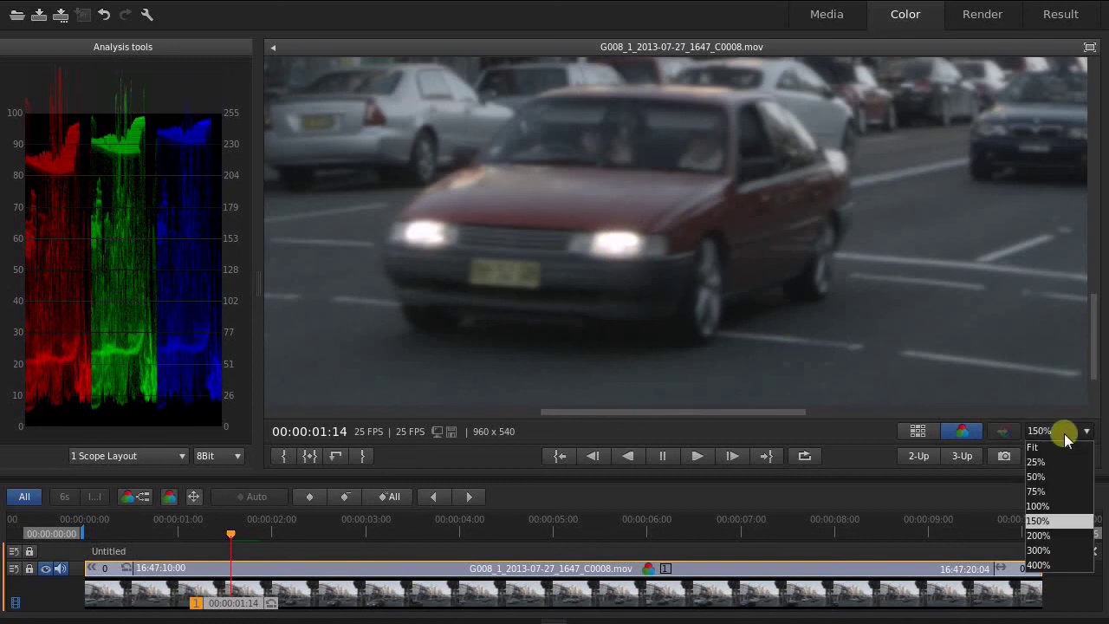
pyautogui.click(1040, 535)
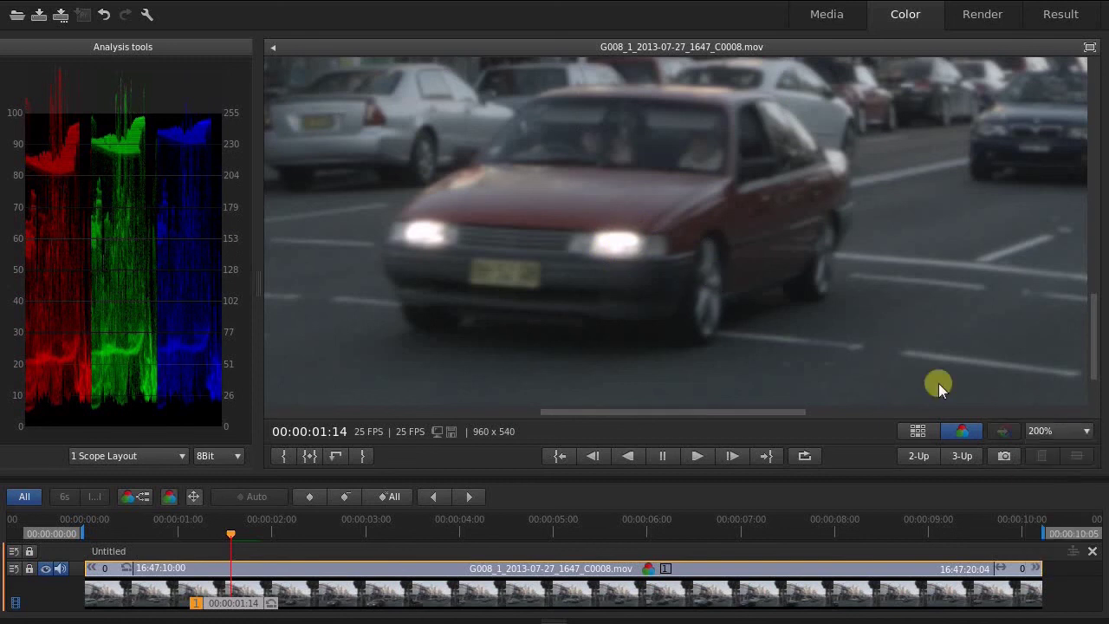
pyautogui.moveTo(1093, 299); pyautogui.dragTo(1093, 322)
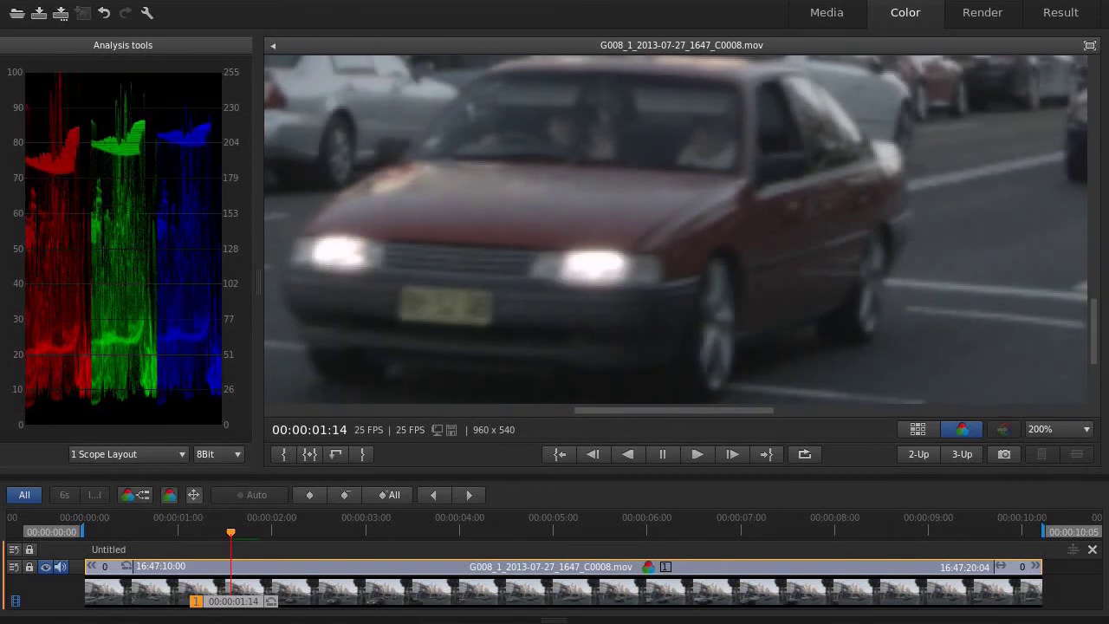
pyautogui.press('0')
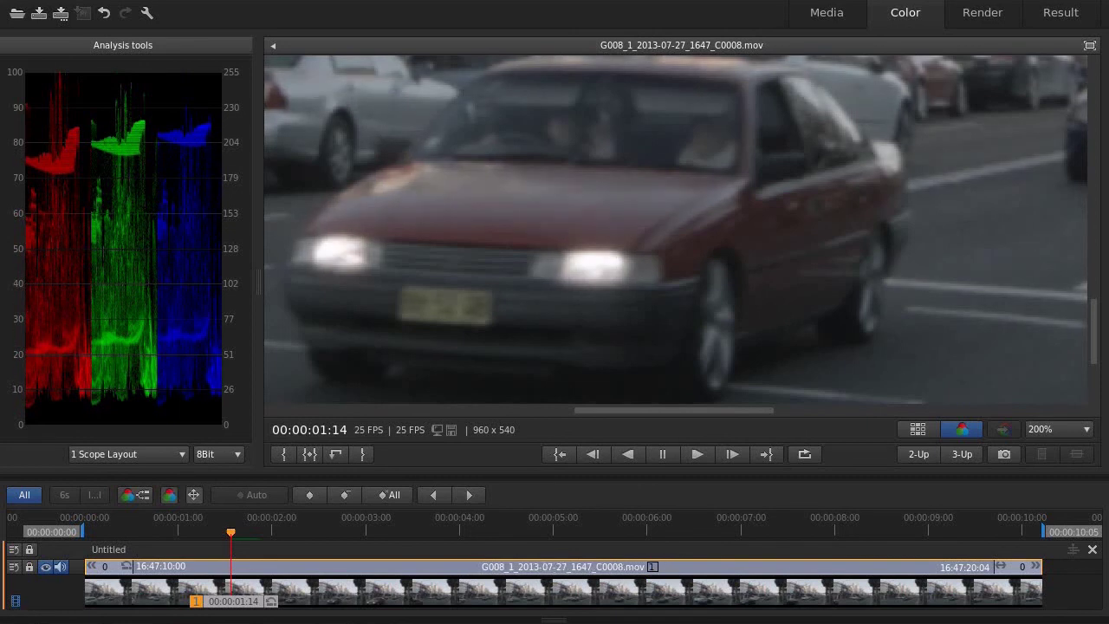
pyautogui.press('0')
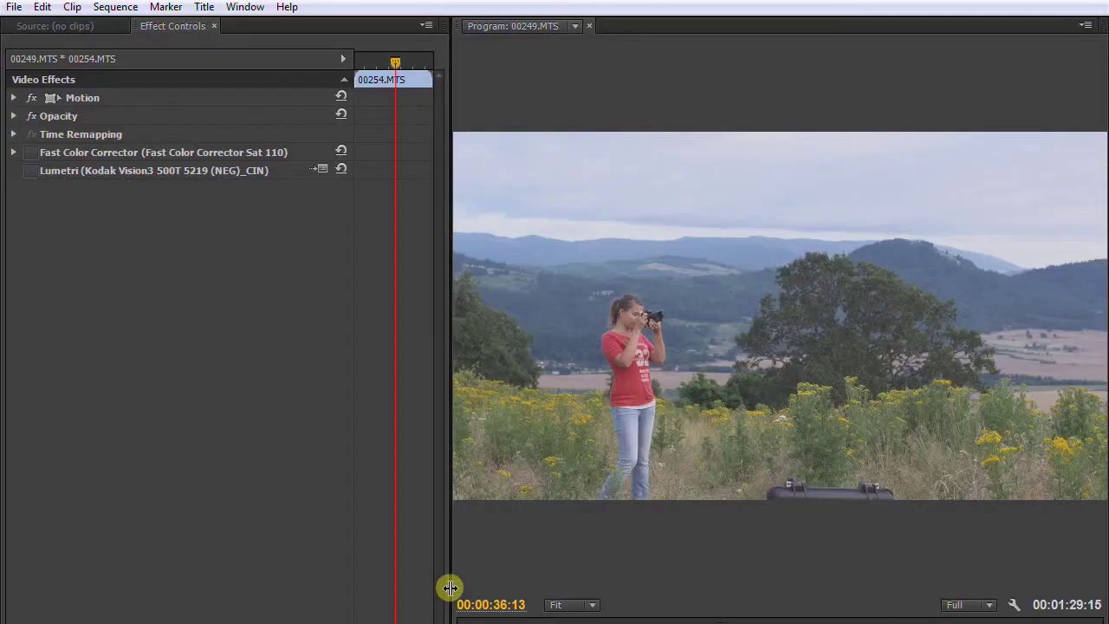
# - Switch back to Premiere Pro and enlarge the program preview for clip 00254.MTS by narrowing the effect settings area
pyautogui.moveTo(448, 586); pyautogui.dragTo(357, 579)
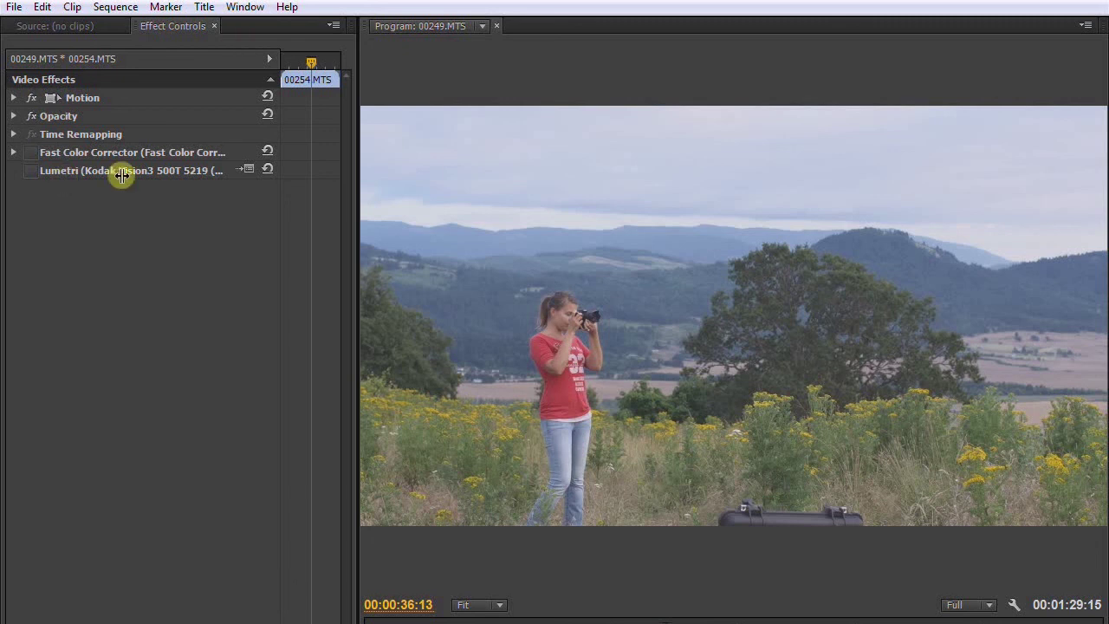
# - Widen the effect settings area, compare the Lumetri Kodak Vision3 500T 5219 (NEG)_CIN effect on clip 00254.MTS, and enable it with Fast Color Corrector
pyautogui.moveTo(358, 191); pyautogui.dragTo(409, 208)
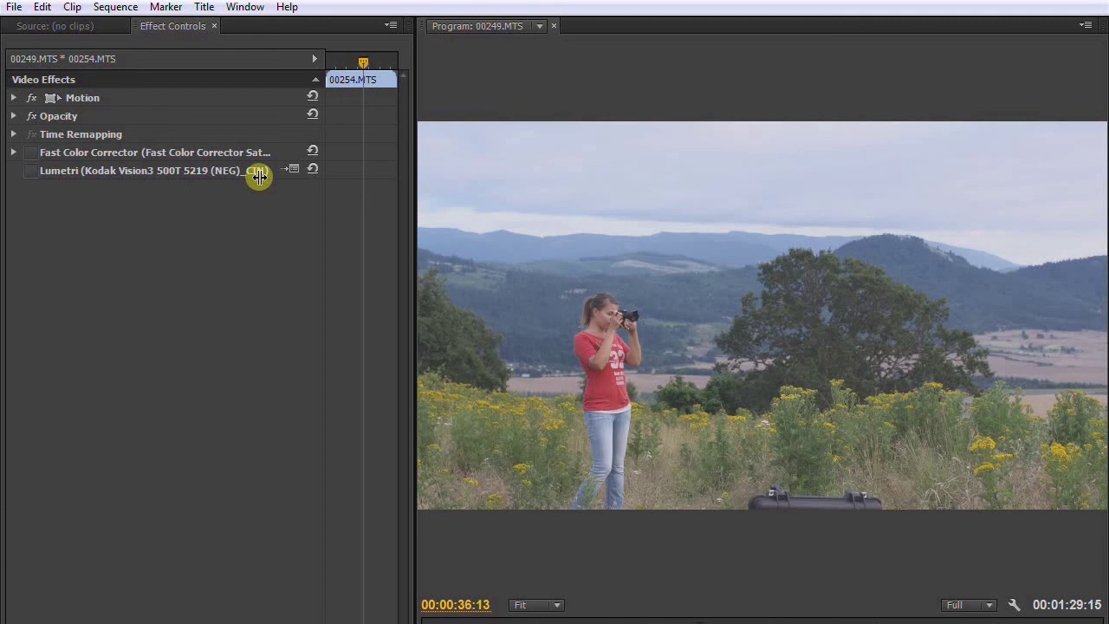
pyautogui.click(32, 173)
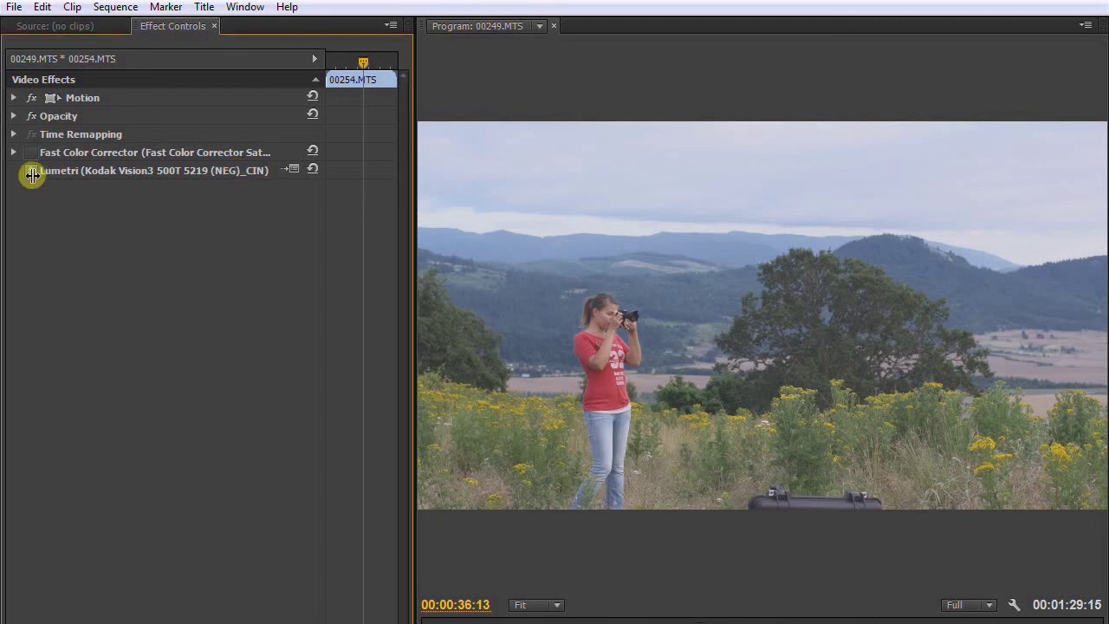
pyautogui.click(32, 173)
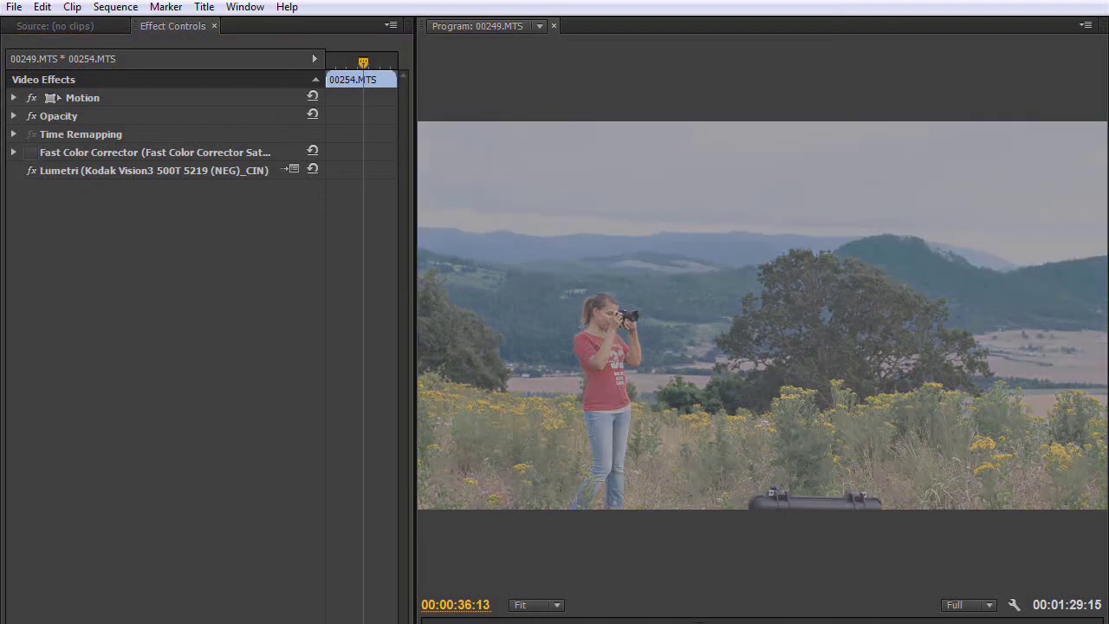
pyautogui.click(183, 442)
pyautogui.click(32, 170)
pyautogui.click(32, 170)
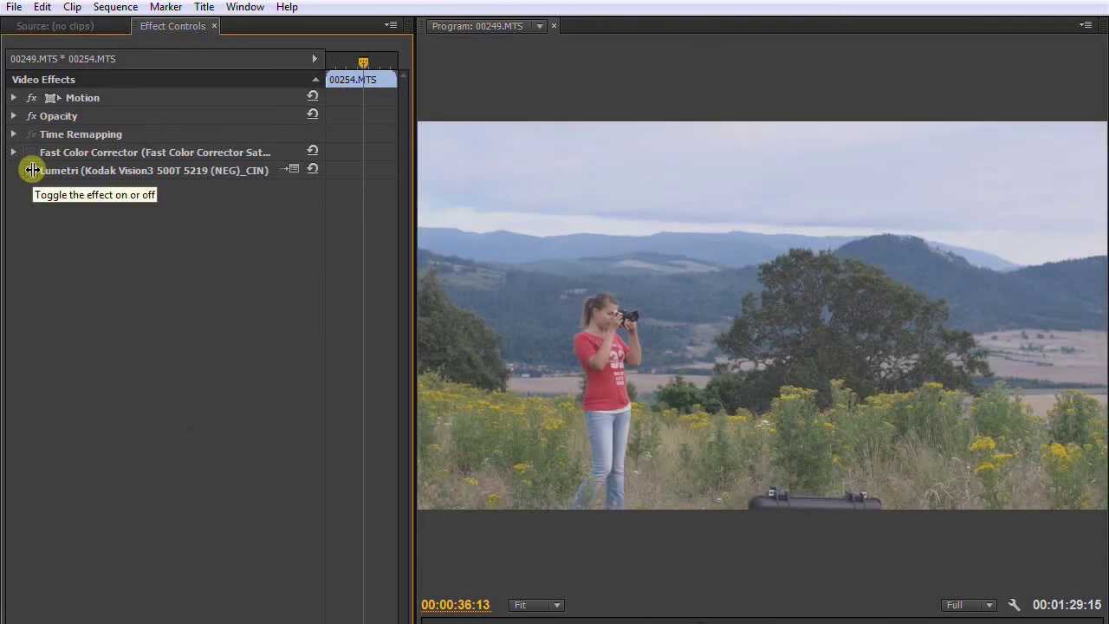
pyautogui.click(32, 170)
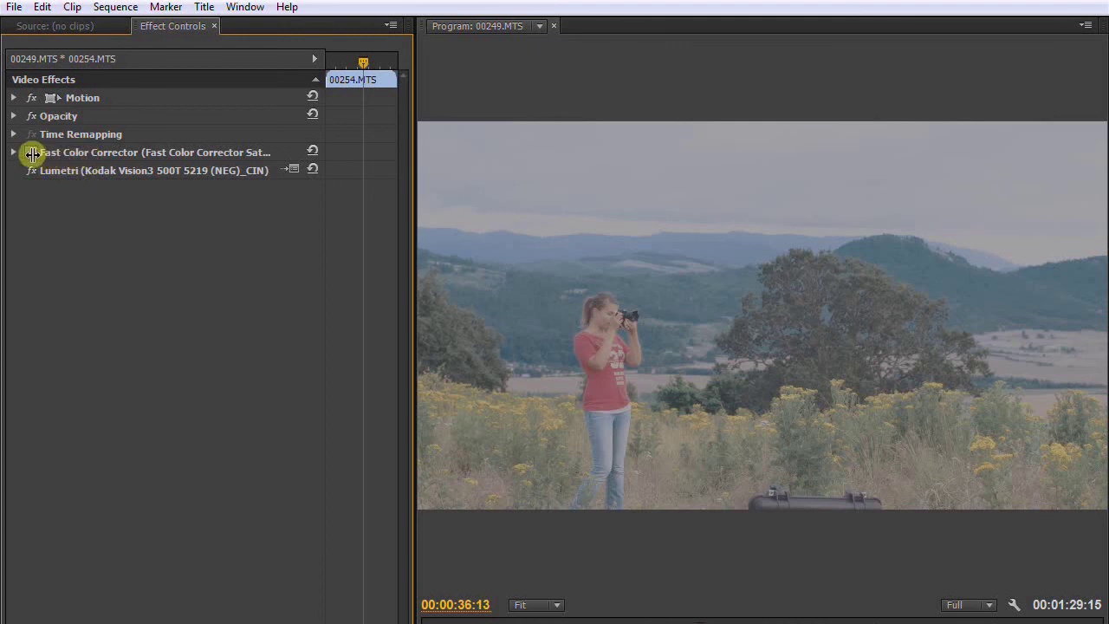
pyautogui.click(32, 154)
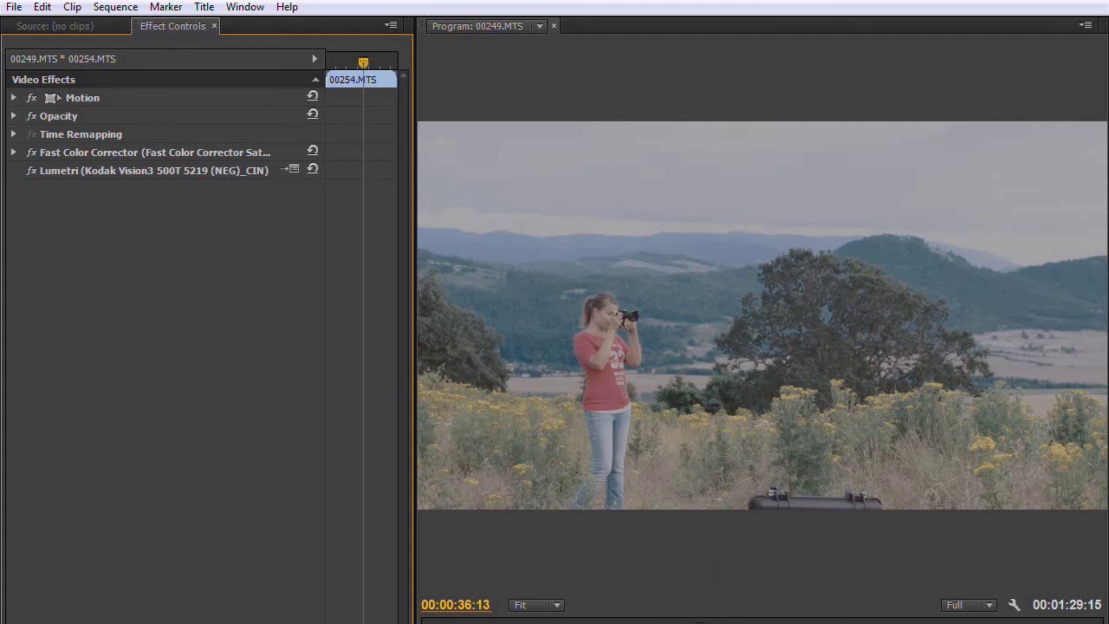
# - Browse the Feature Film and Television Cineon conversions and load Cineon to Kodak 2393 FPE (D55).cube into the adjustment layer's Lumetri effect
pyautogui.click(710, 622)
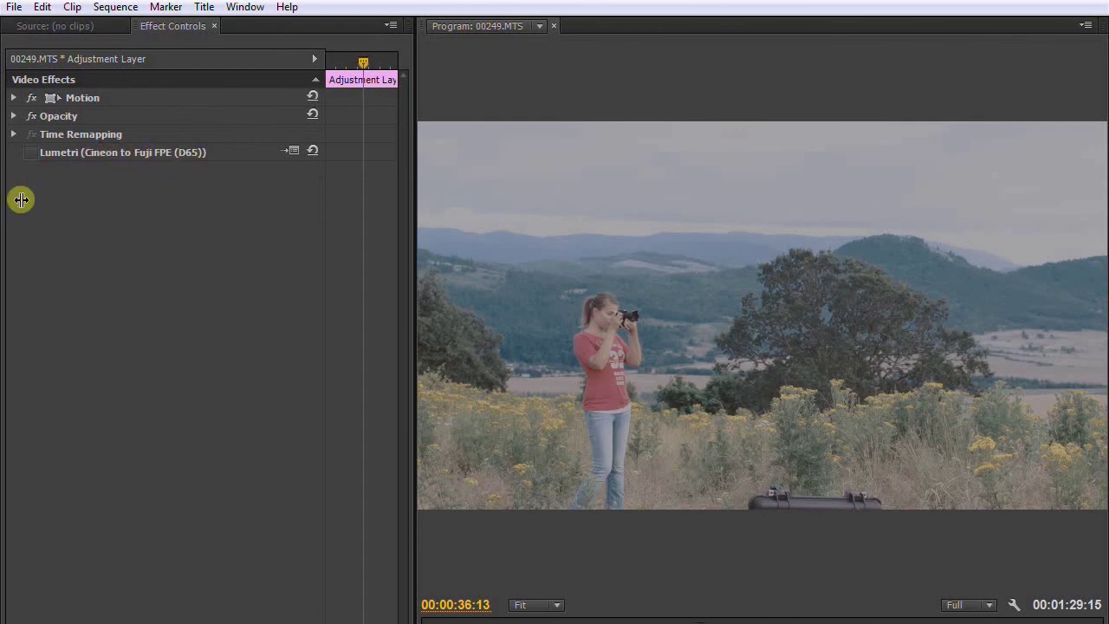
pyautogui.click(291, 147)
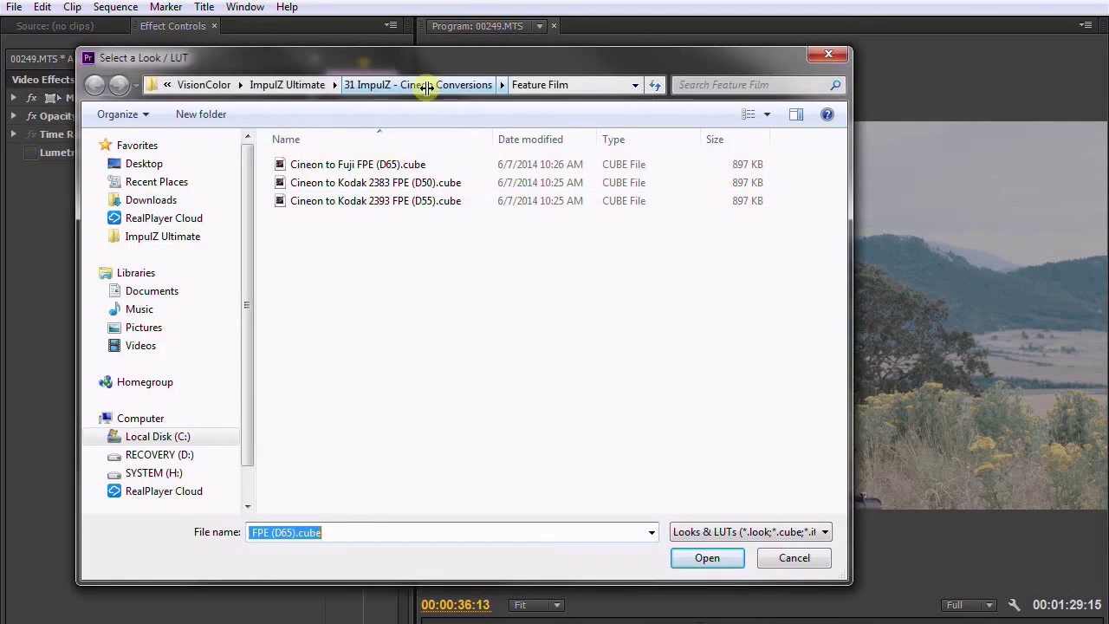
pyautogui.click(381, 84)
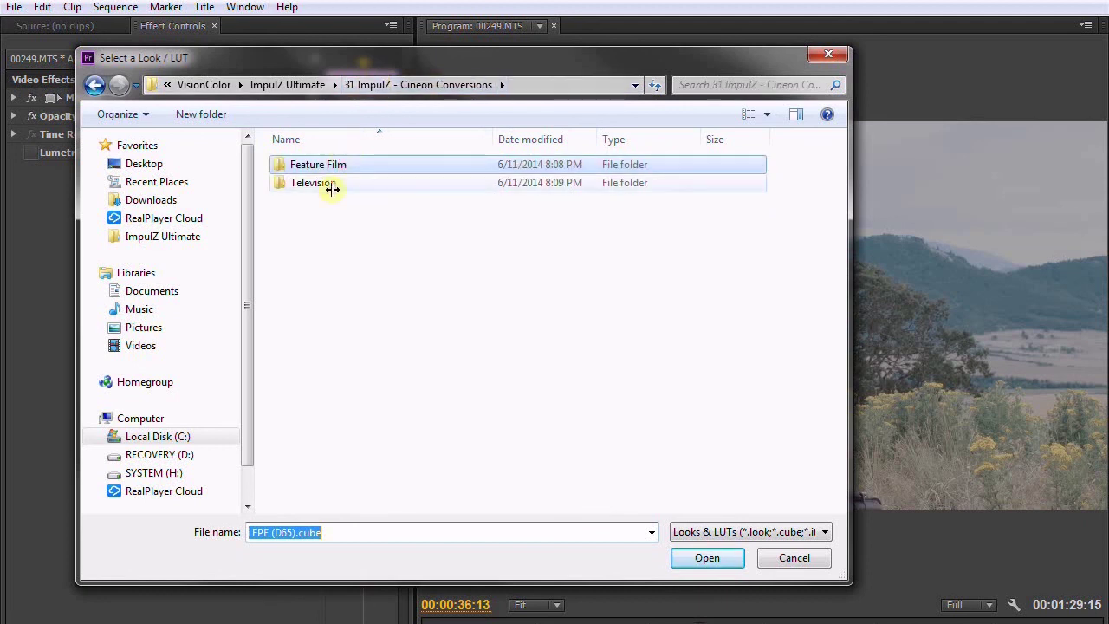
pyautogui.doubleClick(337, 164)
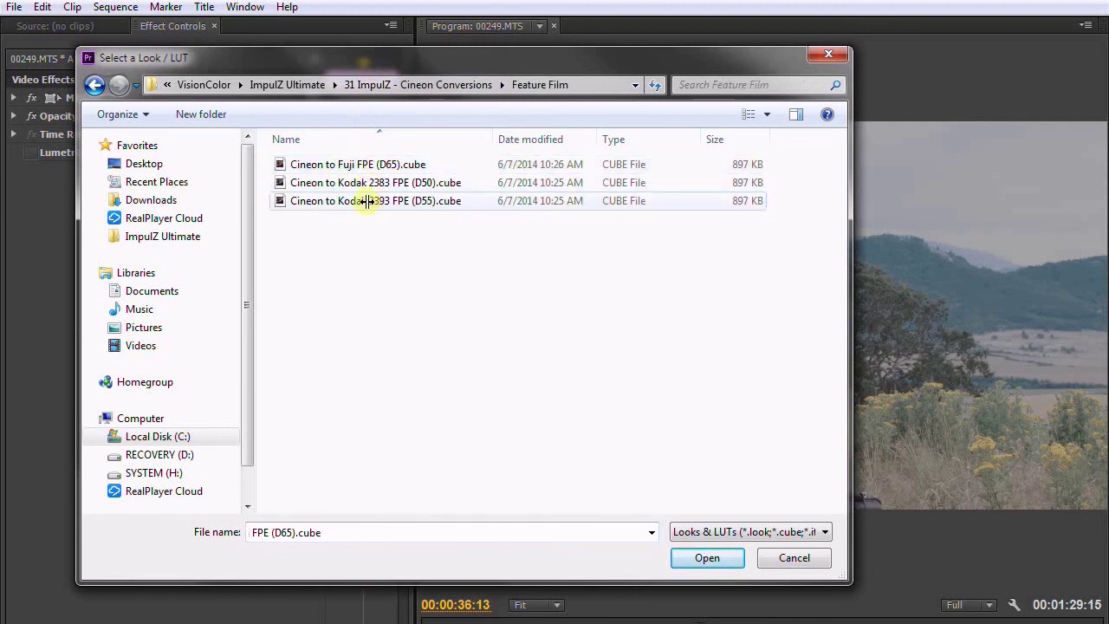
pyautogui.click(409, 84)
pyautogui.doubleClick(347, 183)
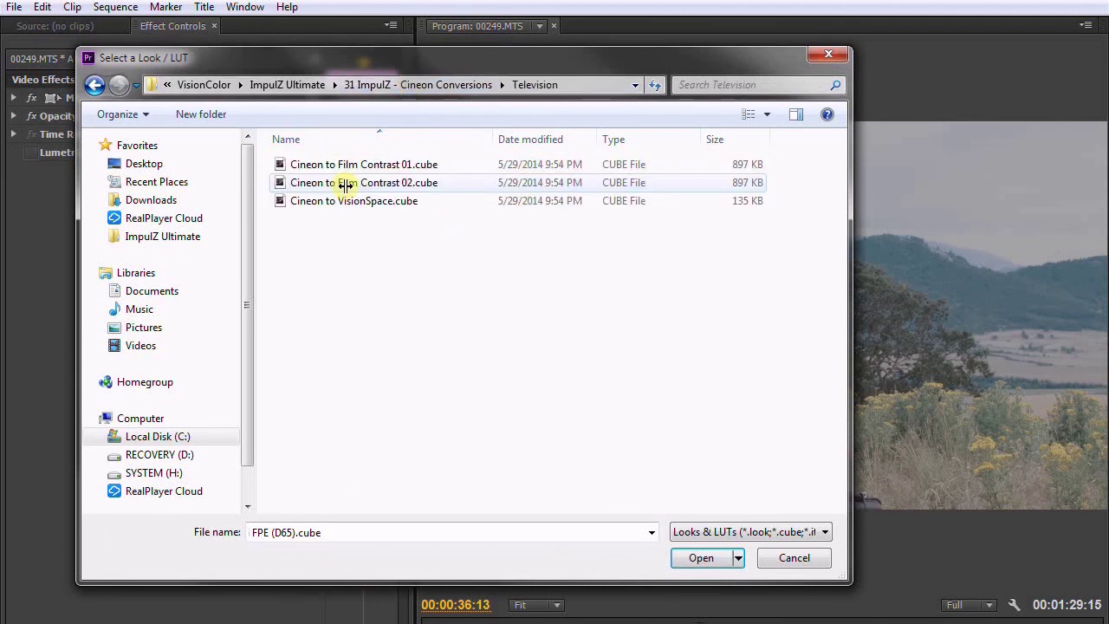
pyautogui.click(466, 85)
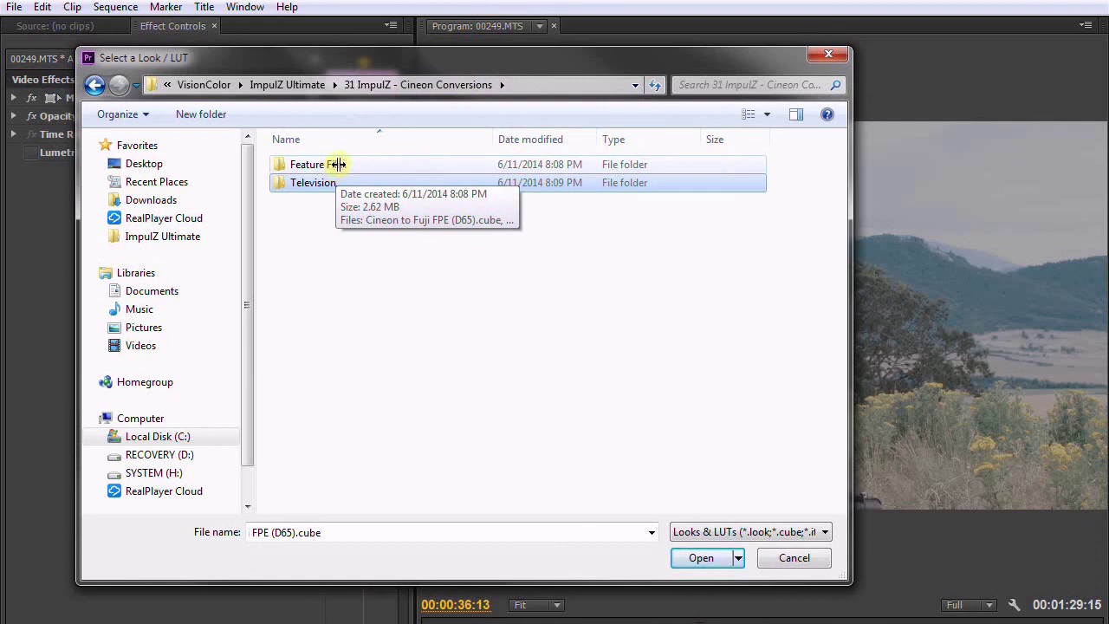
pyautogui.doubleClick(337, 169)
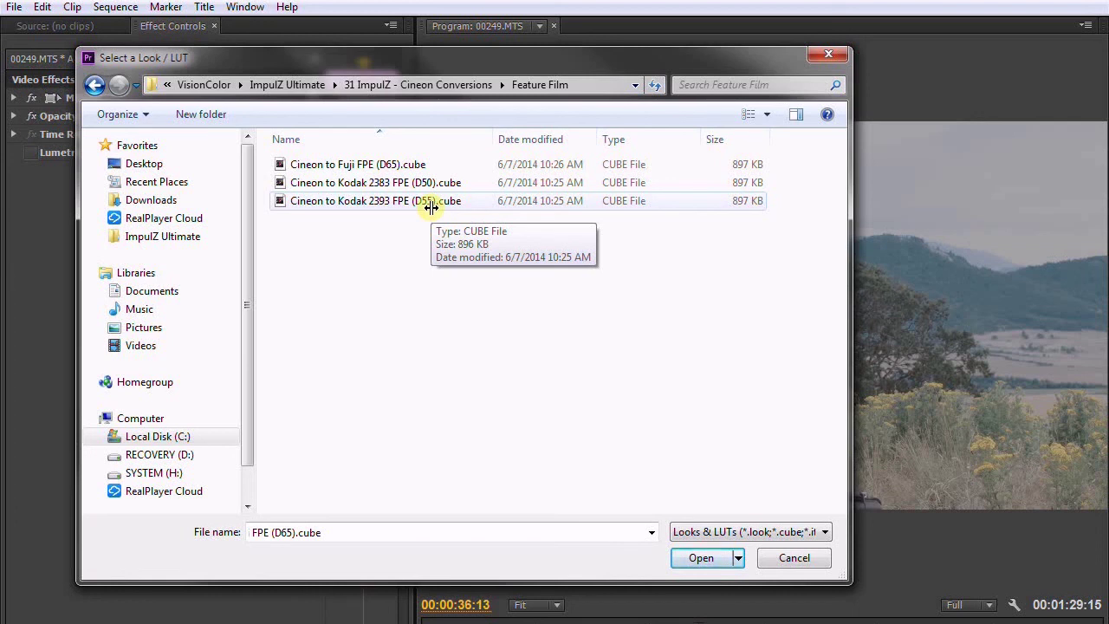
pyautogui.doubleClick(386, 202)
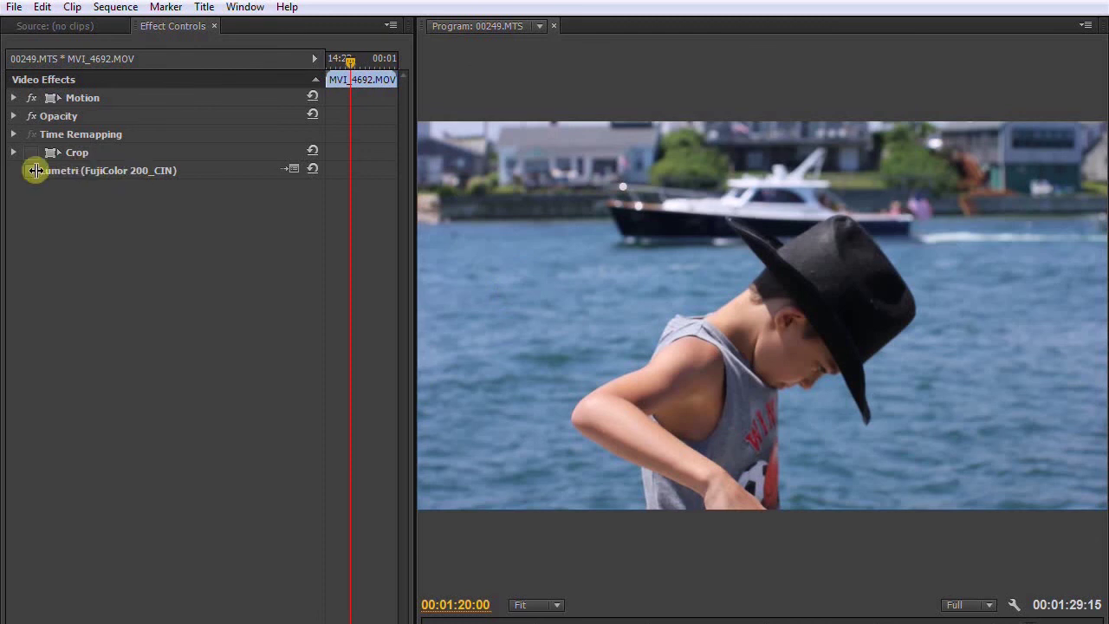
# - Enable the Lumetri FujiColor 200_CIN effect on clip MVI_4692.MOV
pyautogui.click(32, 170)
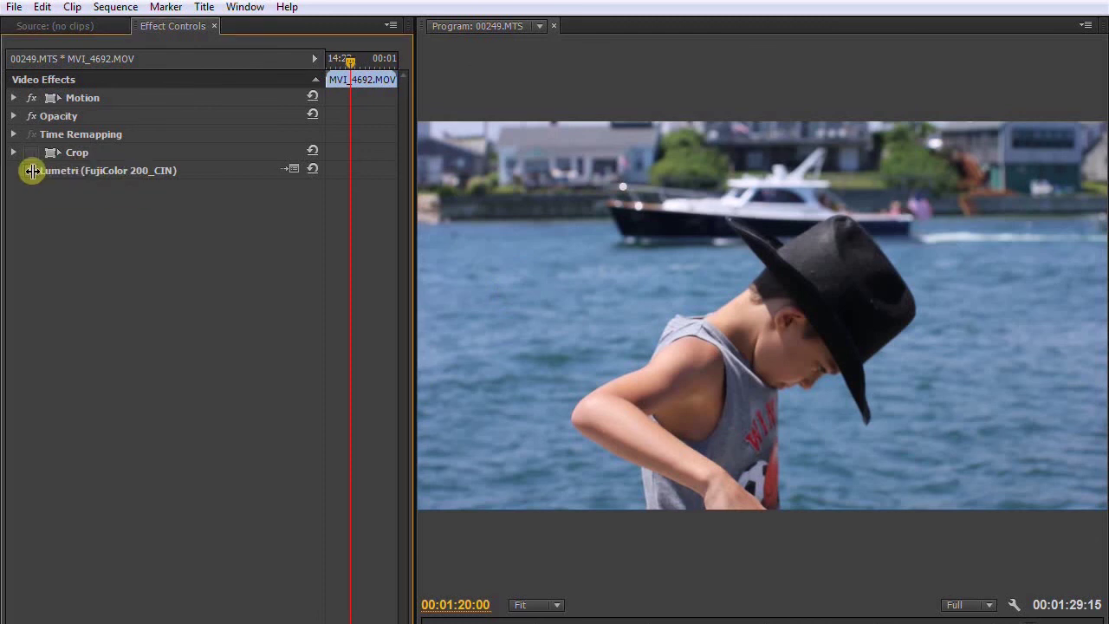
pyautogui.click(32, 170)
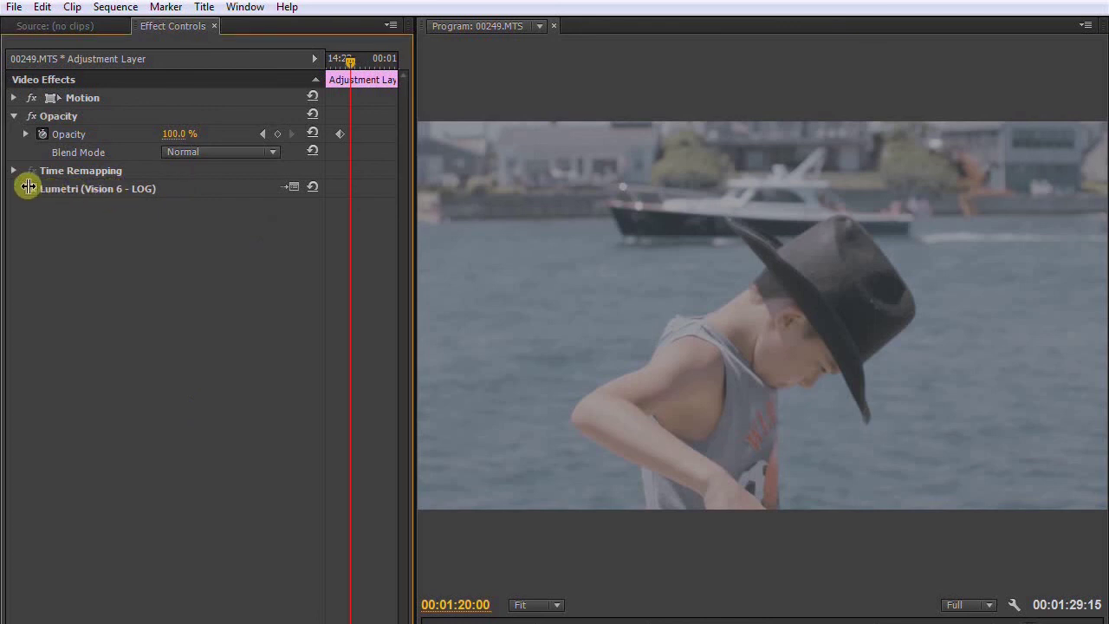
# - Enable the Lumetri effect on the adjustment layer over MVI_4692.MOV and replace its LUT with KDX - LOG.cube
pyautogui.click(28, 186)
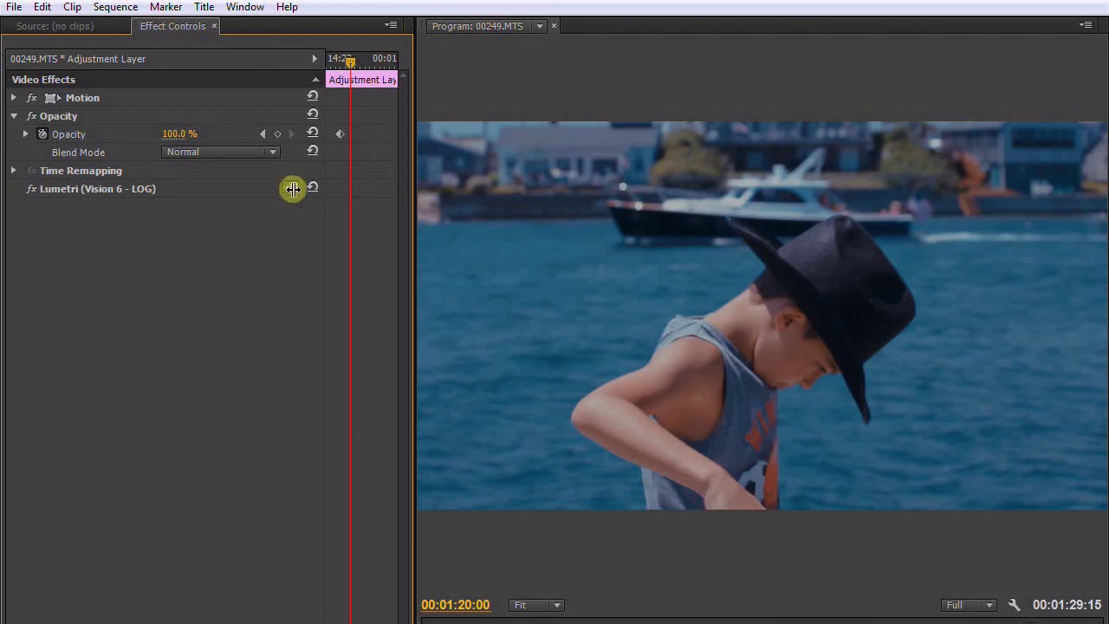
pyautogui.click(293, 188)
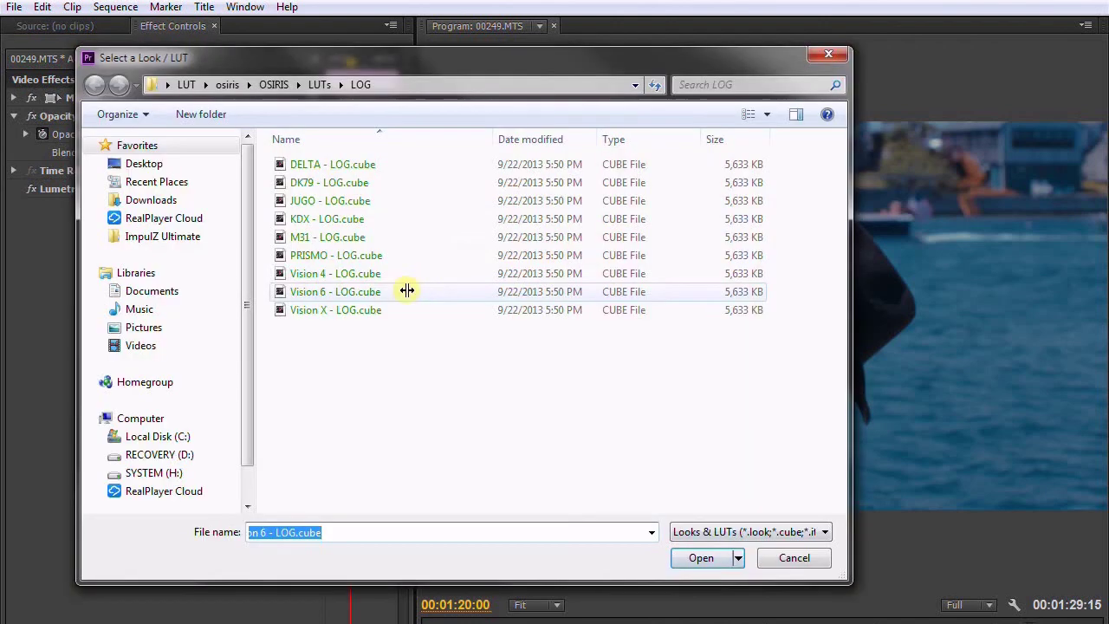
pyautogui.doubleClick(352, 218)
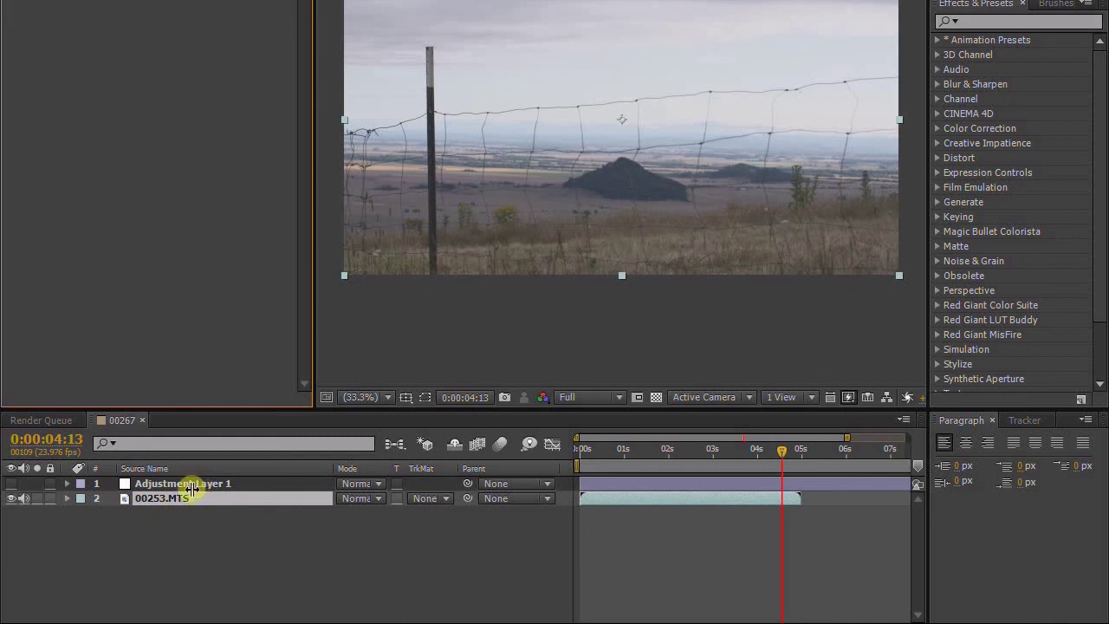
# - Switch to After Effects, show Adjustment Layer 1 in composition 00267, and toggle its Curves effect for comparison, leaving it enabled
pyautogui.click(185, 482)
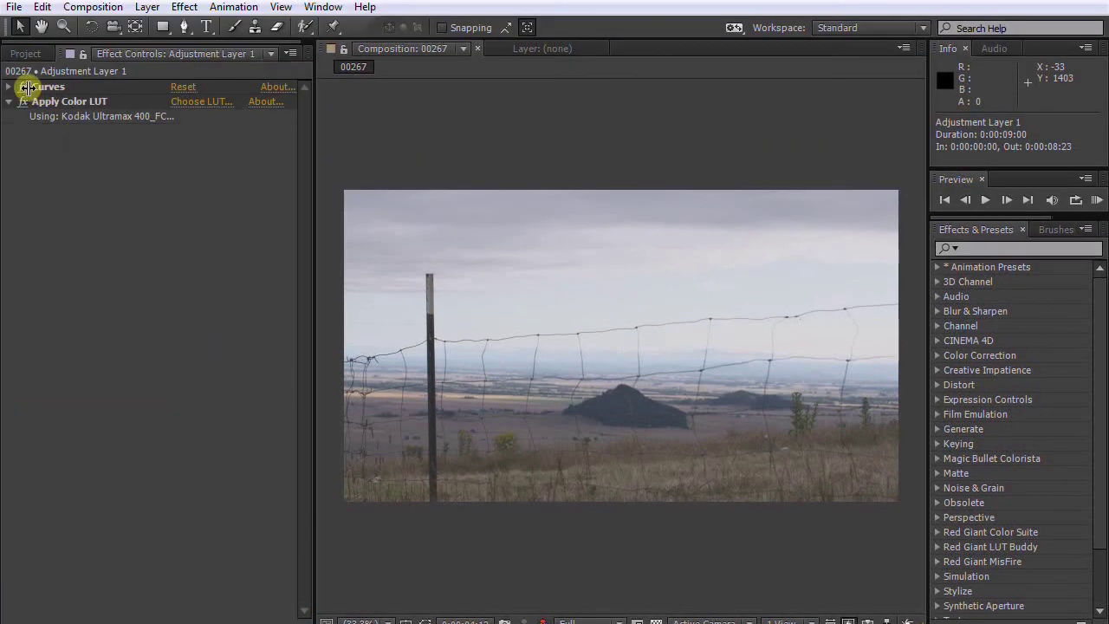
pyautogui.click(23, 87)
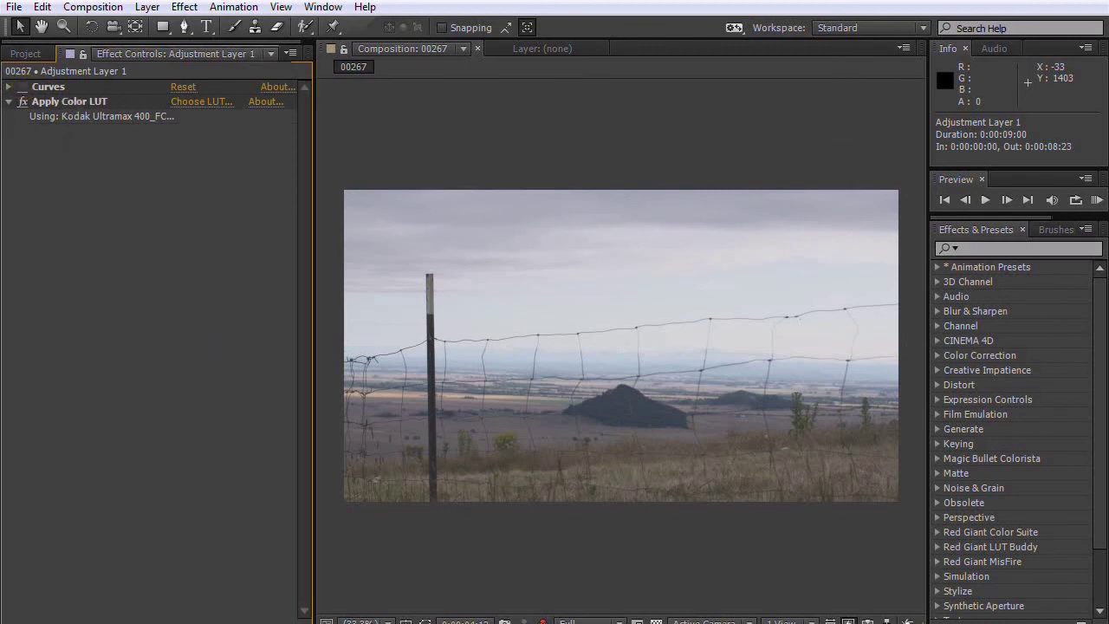
pyautogui.click(621, 346)
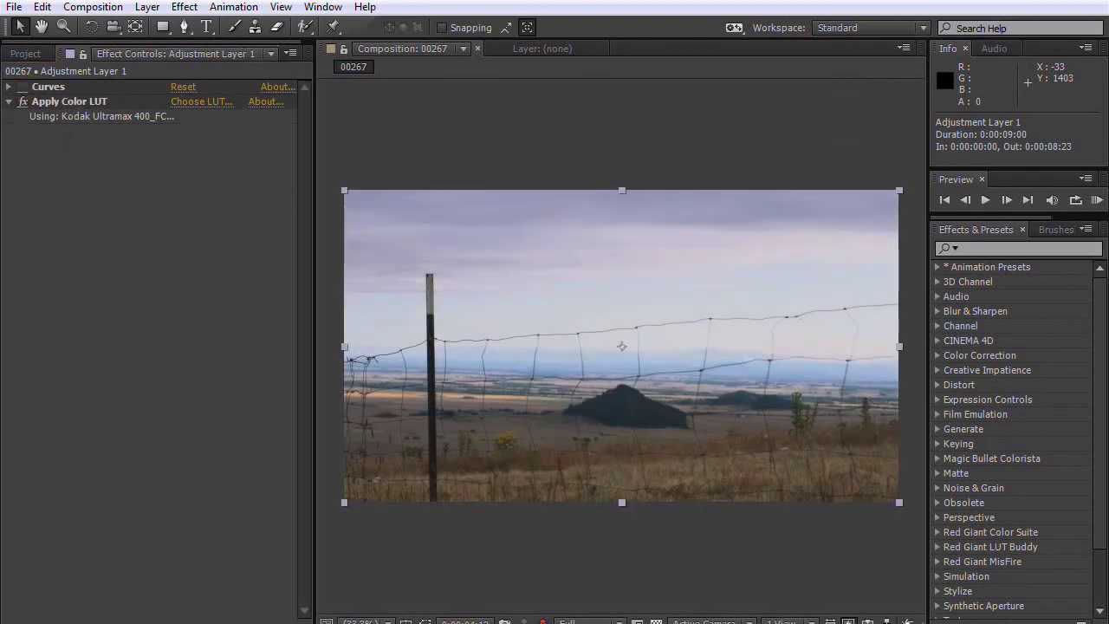
pyautogui.click(23, 87)
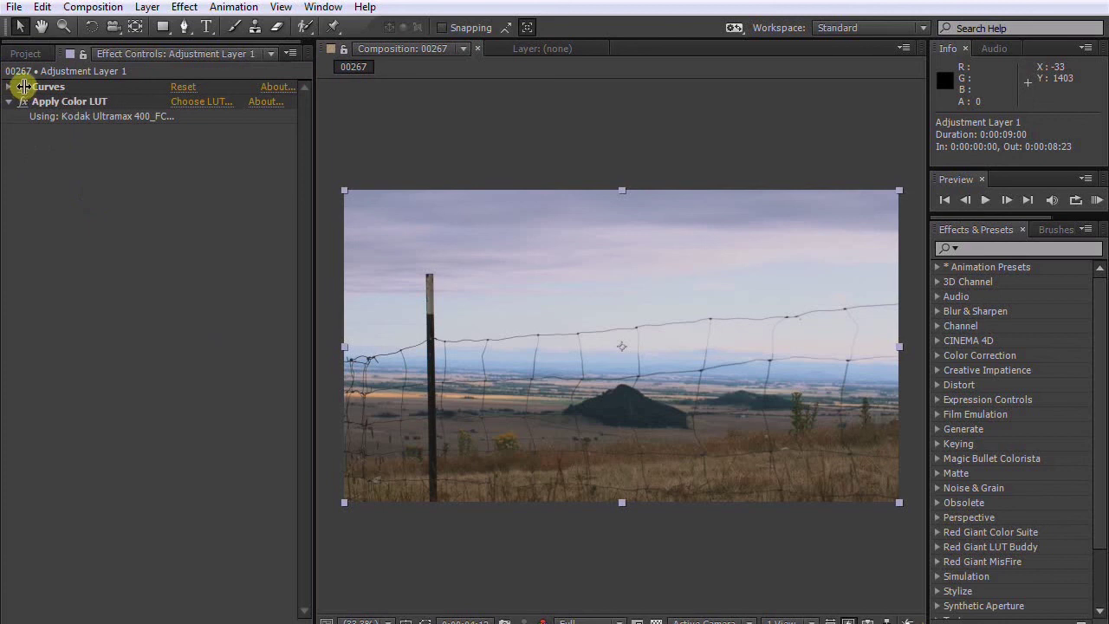
pyautogui.click(24, 87)
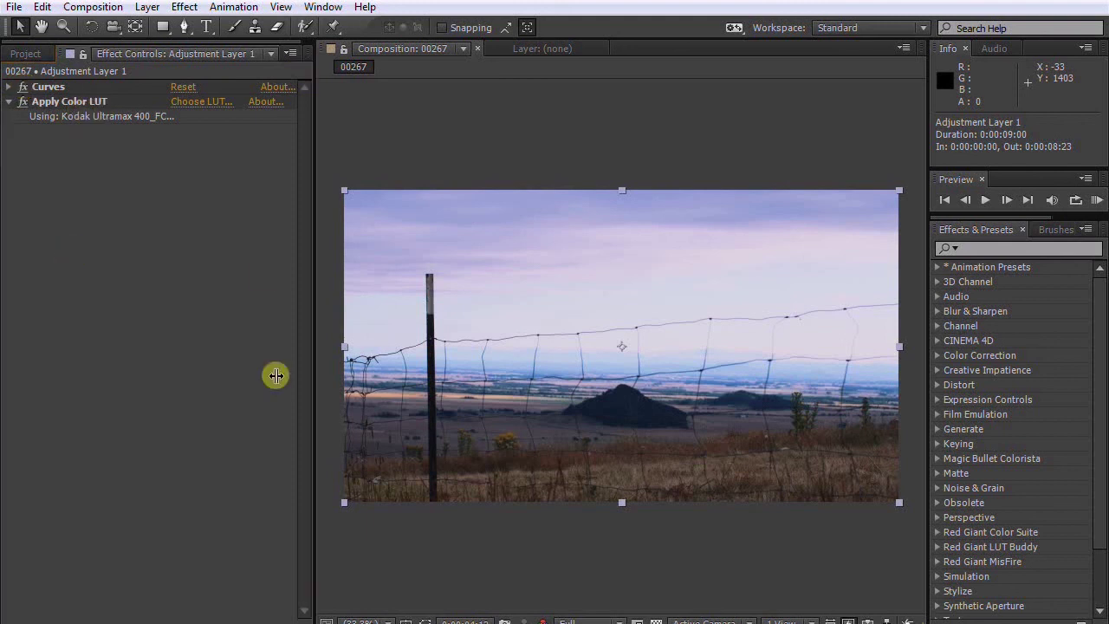
# - Create a new composition from Sony+A6000+-Ungraded--HD.mp4 and enlarge its preview by narrowing the project area
pyautogui.click(26, 53)
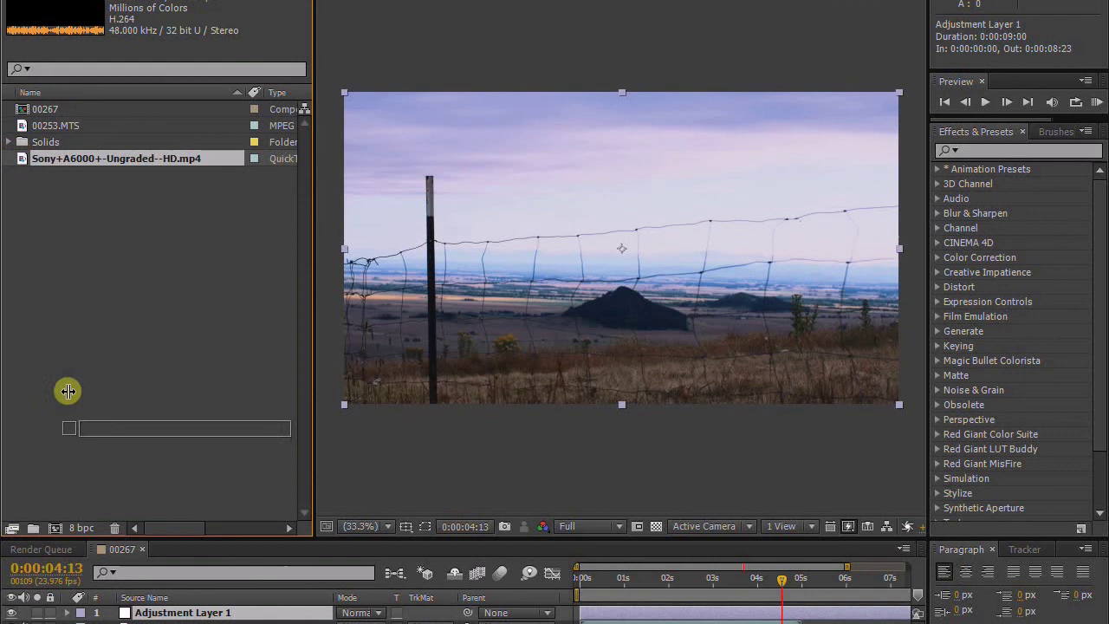
pyautogui.moveTo(67, 391); pyautogui.dragTo(55, 527)
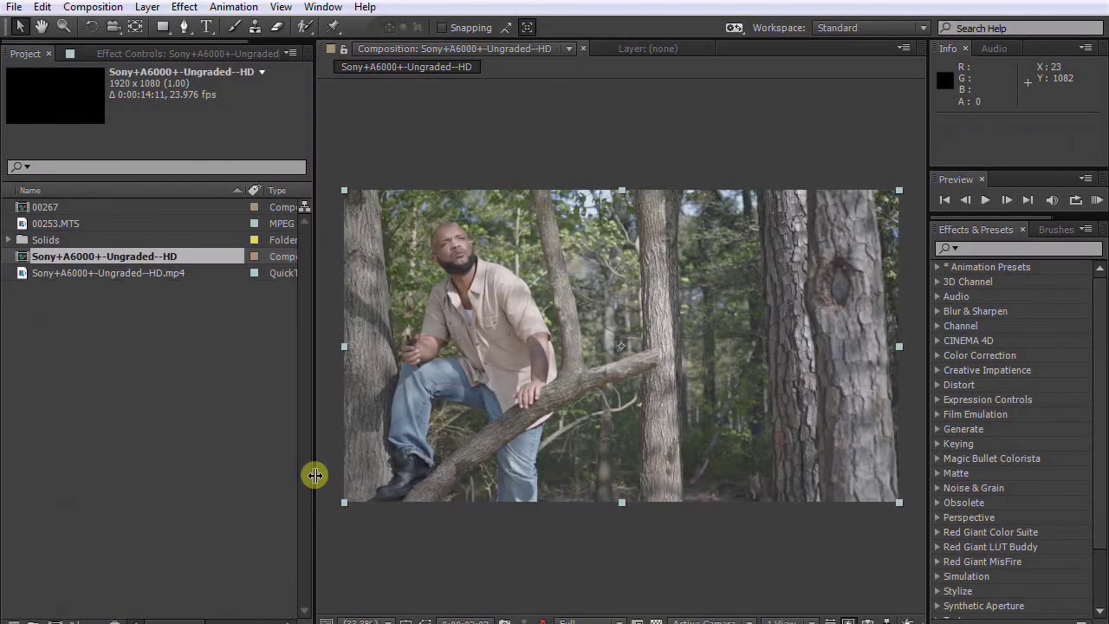
pyautogui.moveTo(315, 375); pyautogui.dragTo(279, 375)
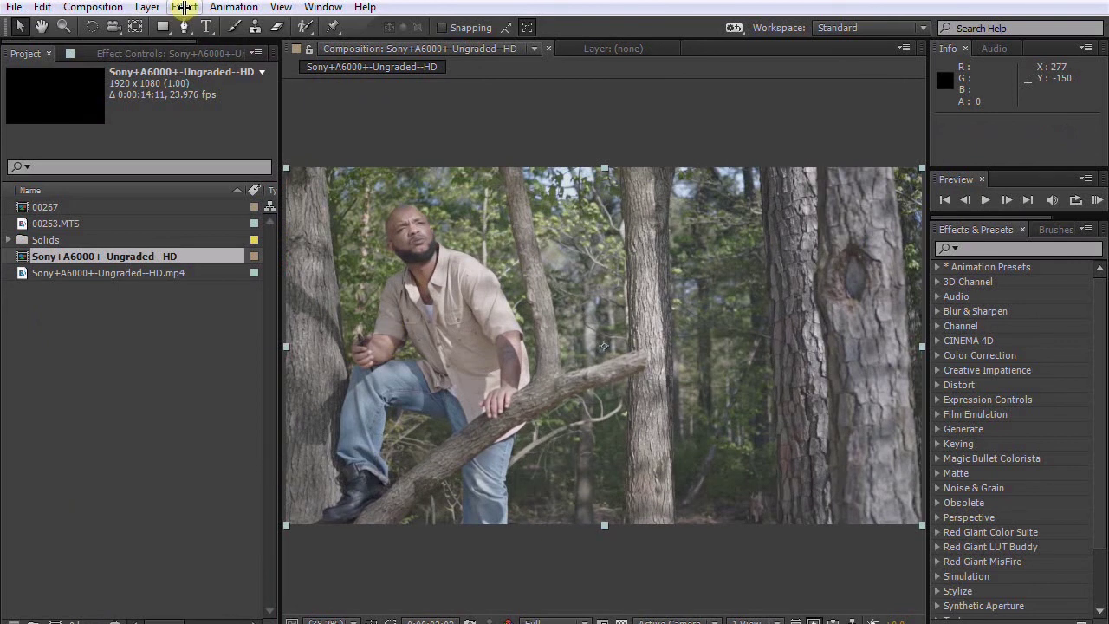
# - Add three adjustment layers above the footage in the Sony+A6000+-Ungraded--HD composition
pyautogui.click(147, 7)
pyautogui.moveTo(240, 26)
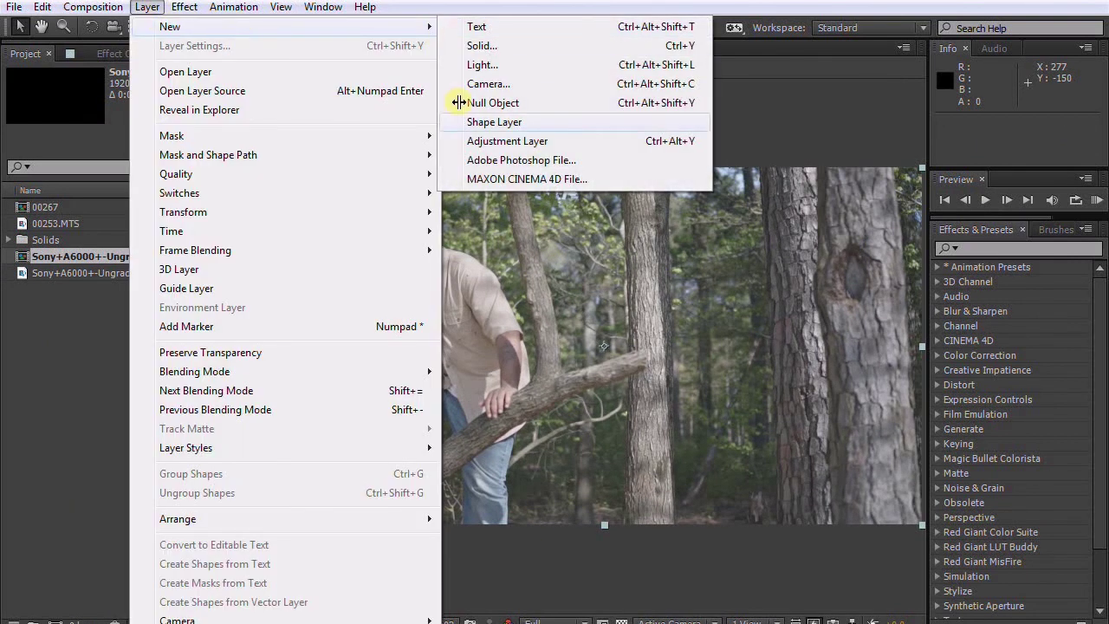
pyautogui.click(507, 141)
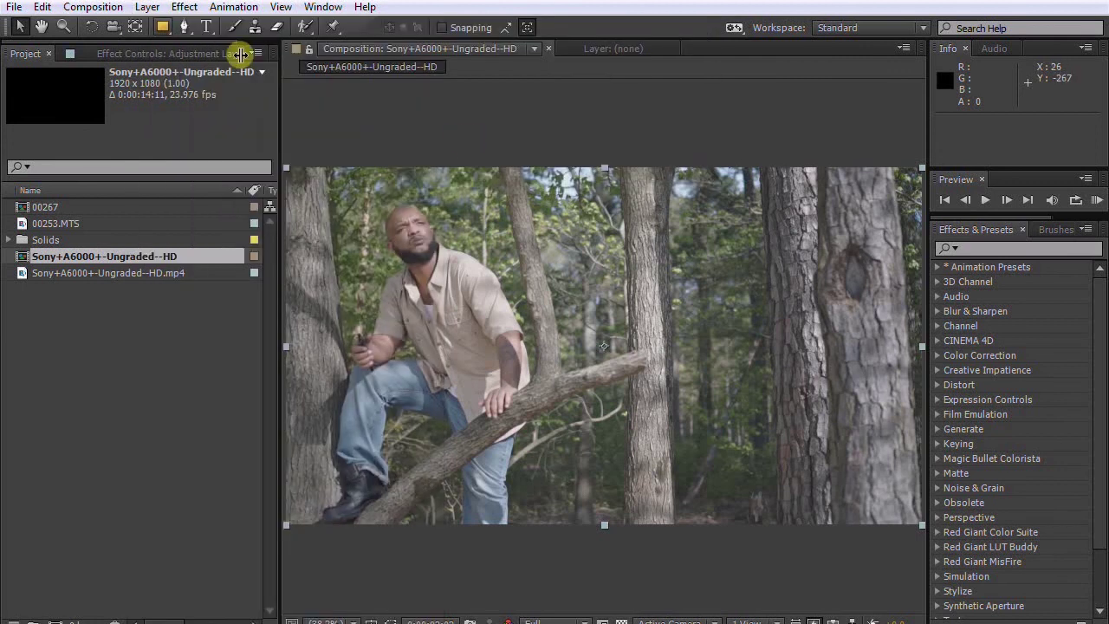
pyautogui.click(145, 7)
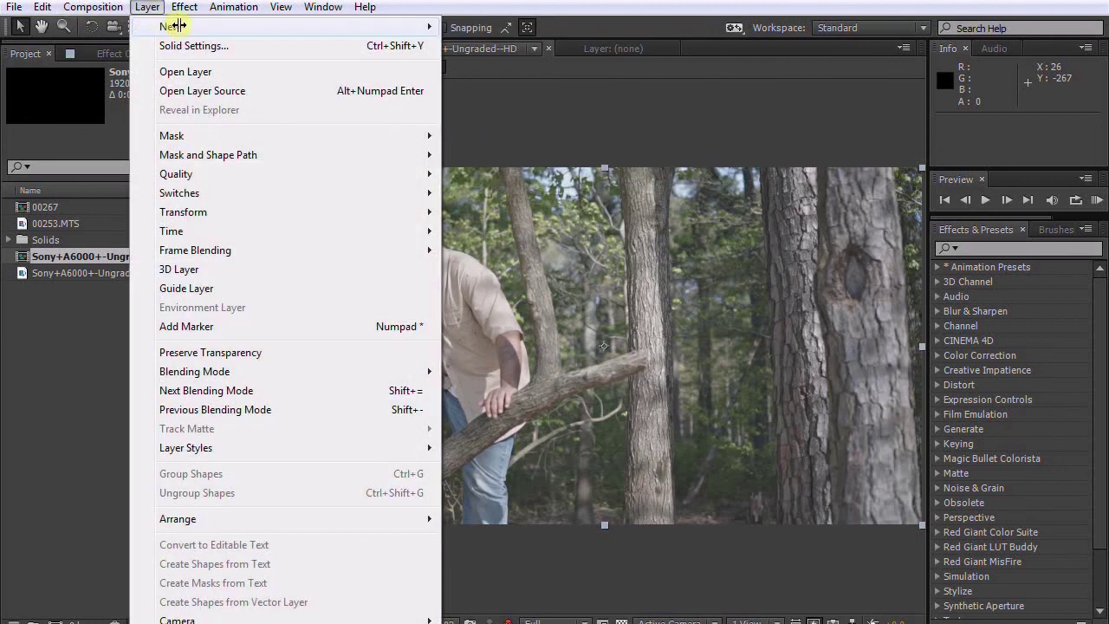
pyautogui.moveTo(295, 26)
pyautogui.click(489, 141)
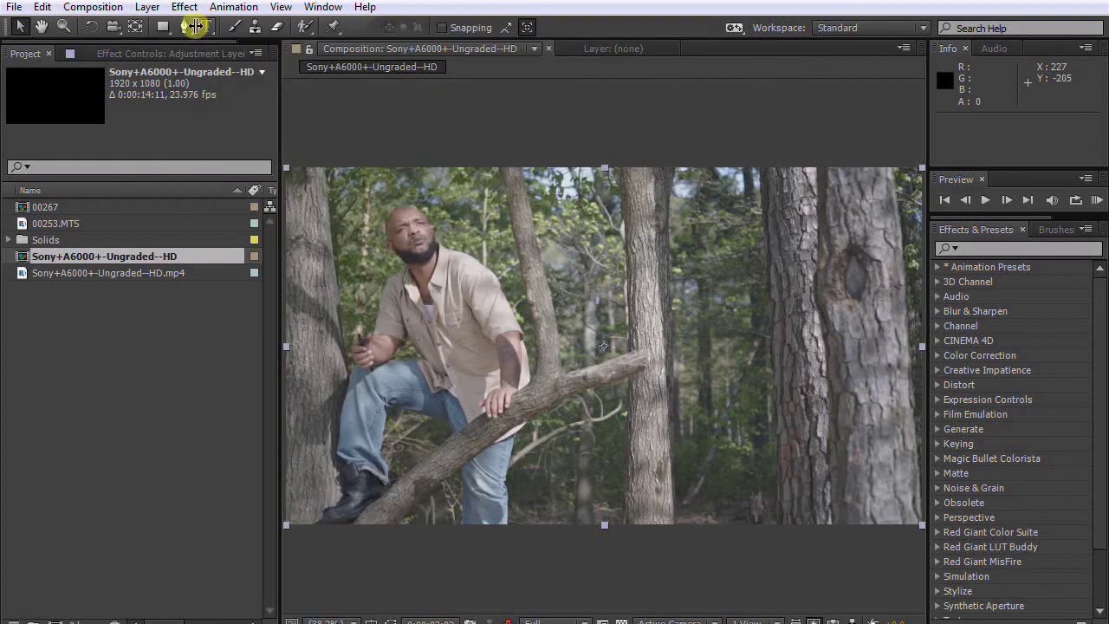
pyautogui.click(147, 7)
pyautogui.moveTo(186, 26)
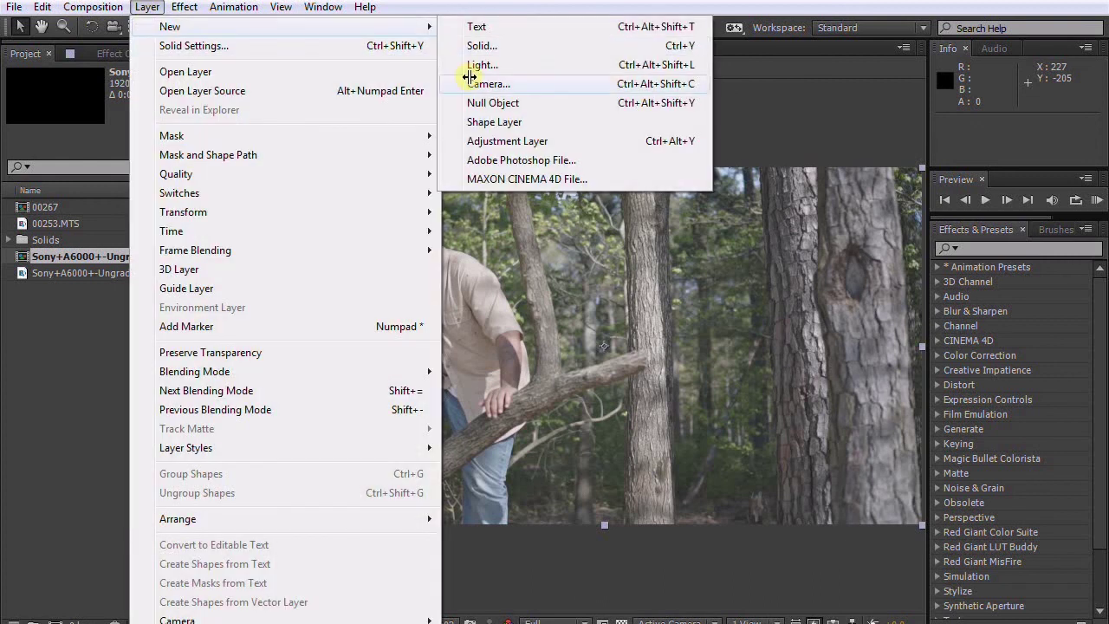
pyautogui.click(490, 140)
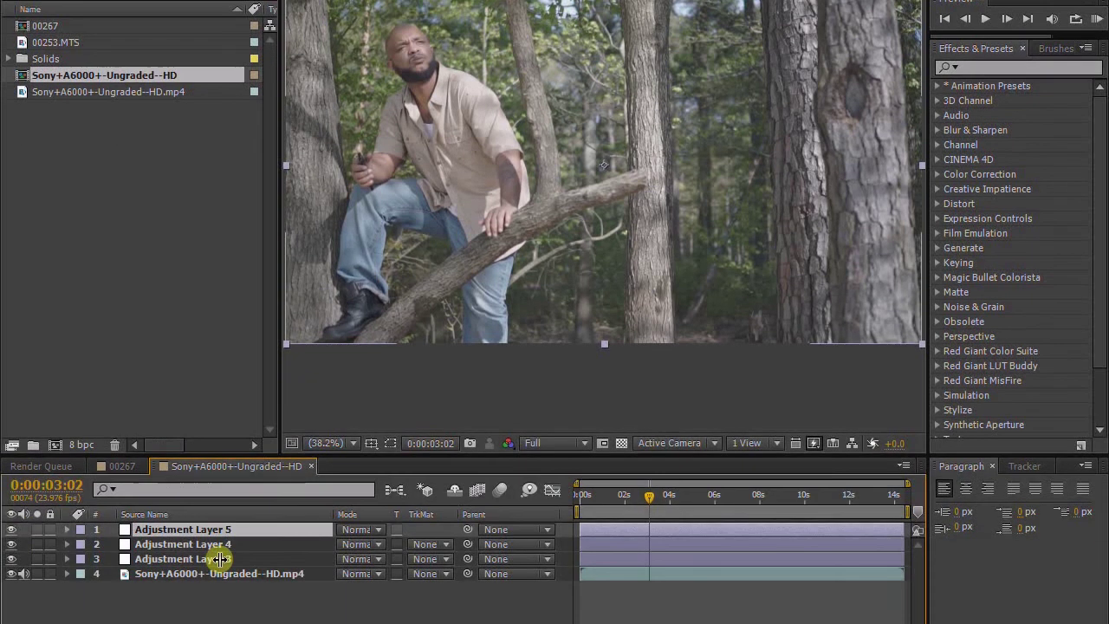
# - Rename the adjustment layer directly above the footage as negative
pyautogui.click(220, 559)
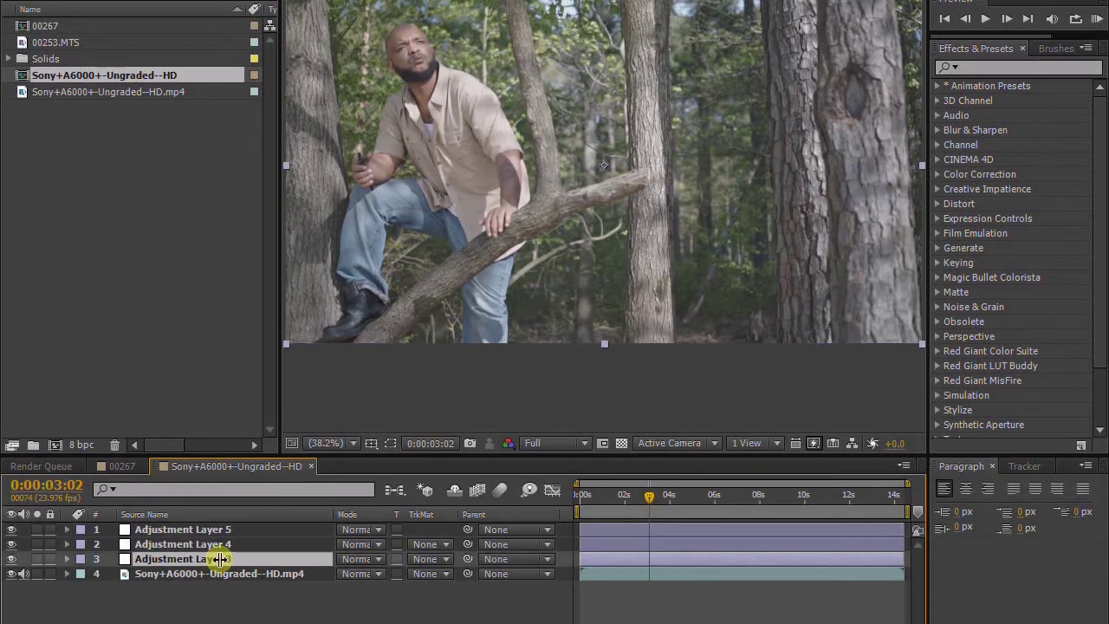
pyautogui.press('Return')
pyautogui.write('negative')
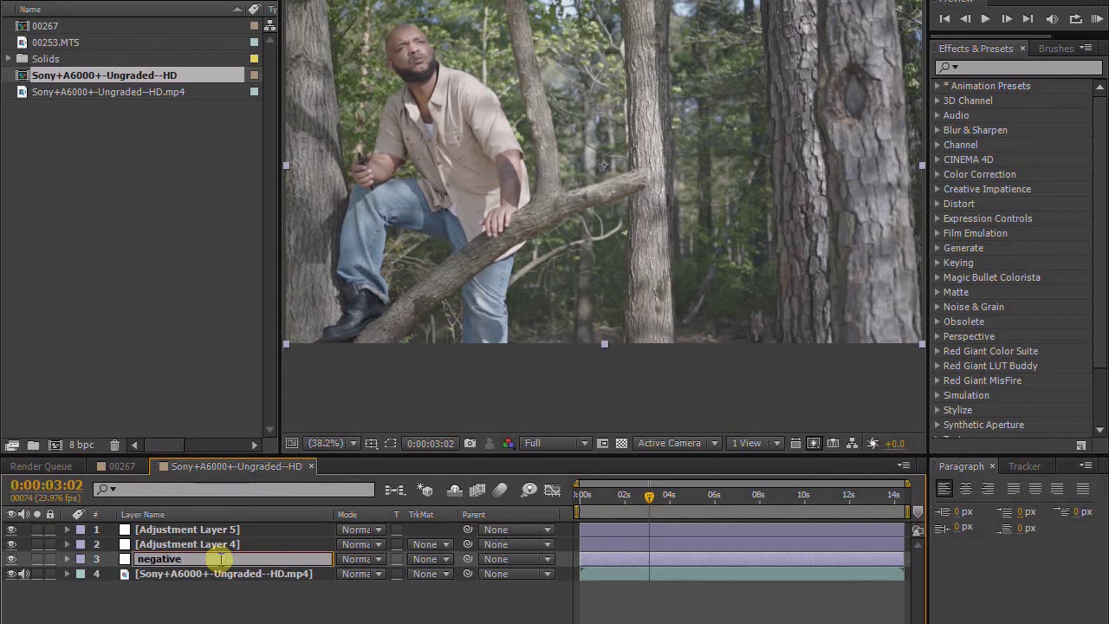
# - Rename the middle adjustment layer, Adjustment Layer 4, as Adjustment
pyautogui.press('Return')
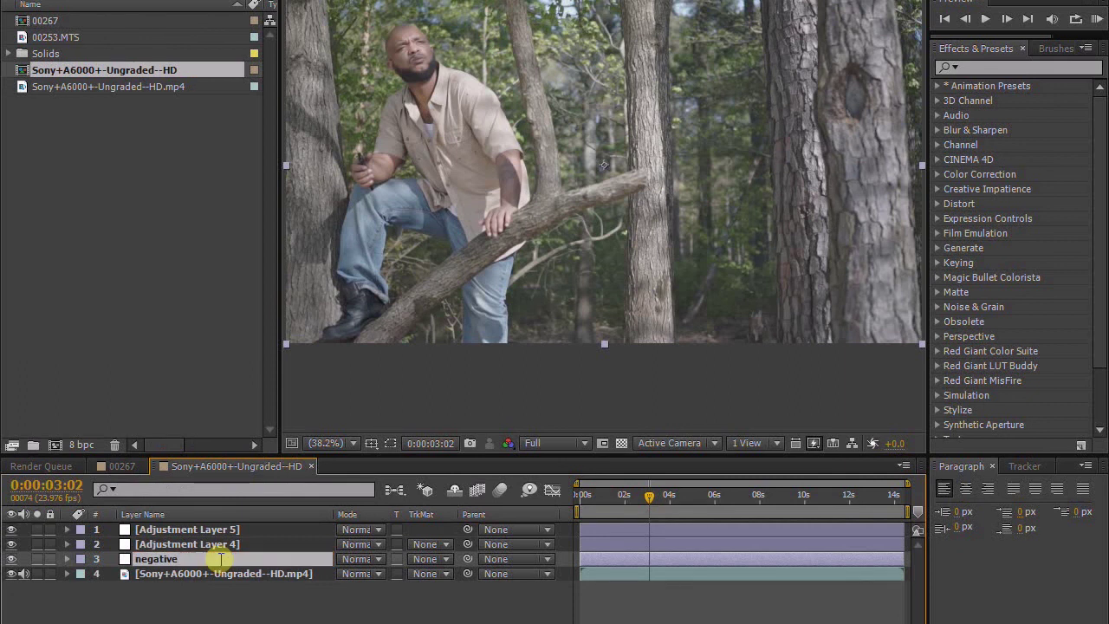
pyautogui.click(223, 543)
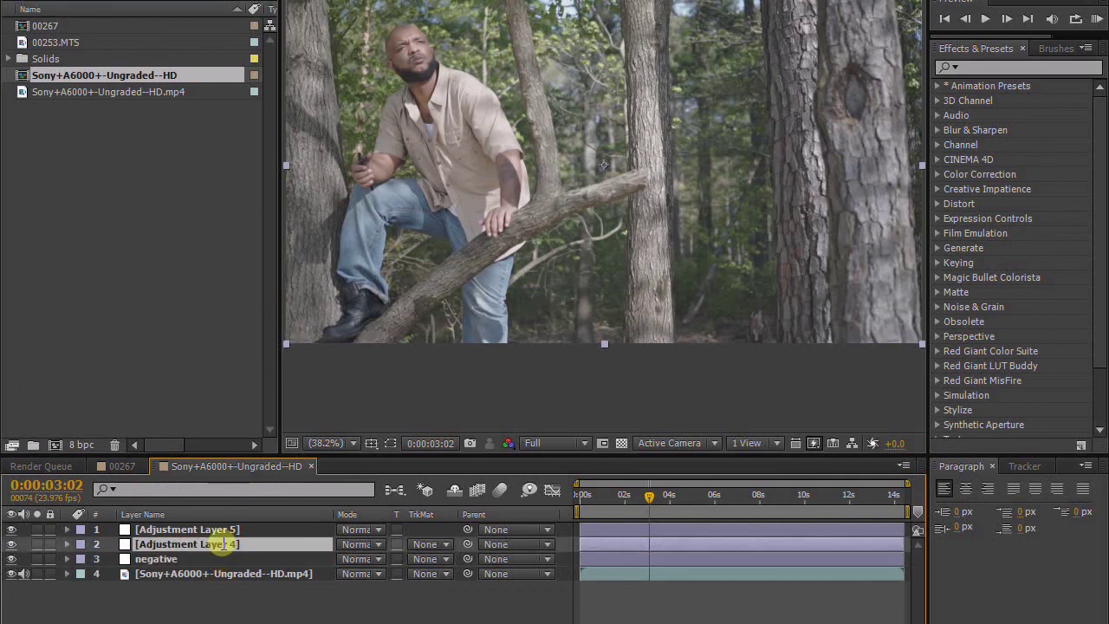
pyautogui.press('Return')
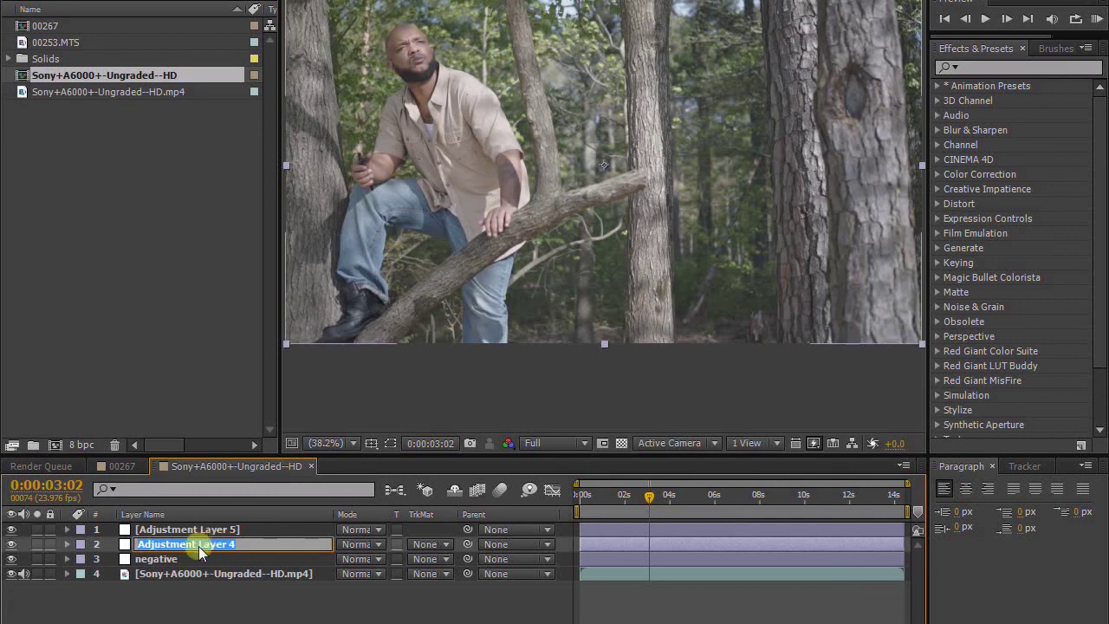
pyautogui.moveTo(198, 545); pyautogui.dragTo(271, 552)
pyautogui.press('BackSpace')
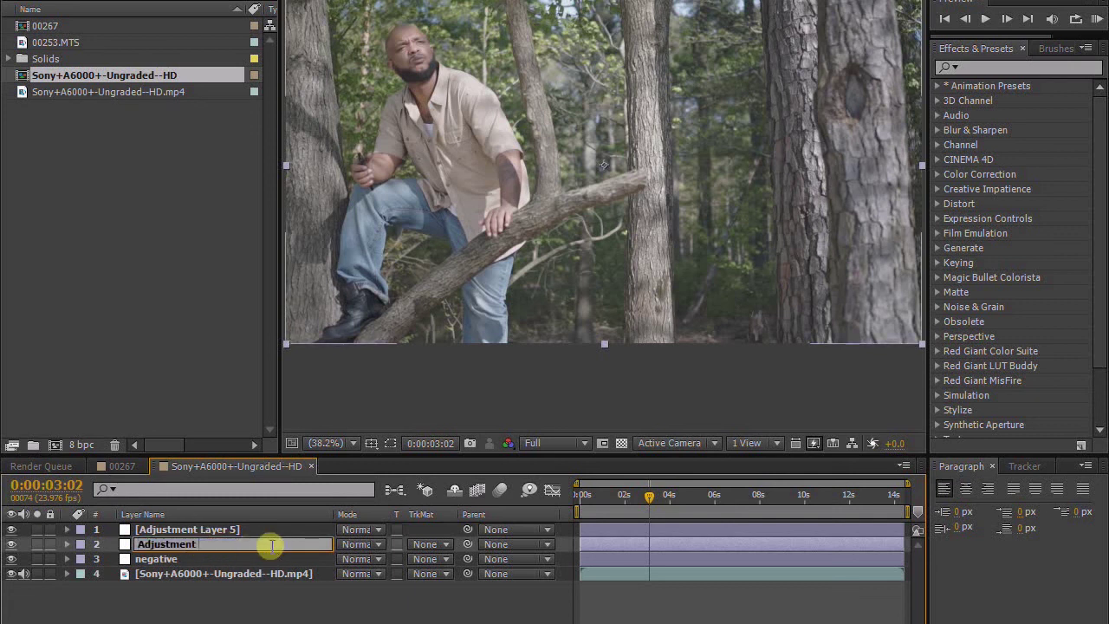
# - Rename the topmost adjustment layer, Adjustment Layer 5, as conversion
pyautogui.click(223, 529)
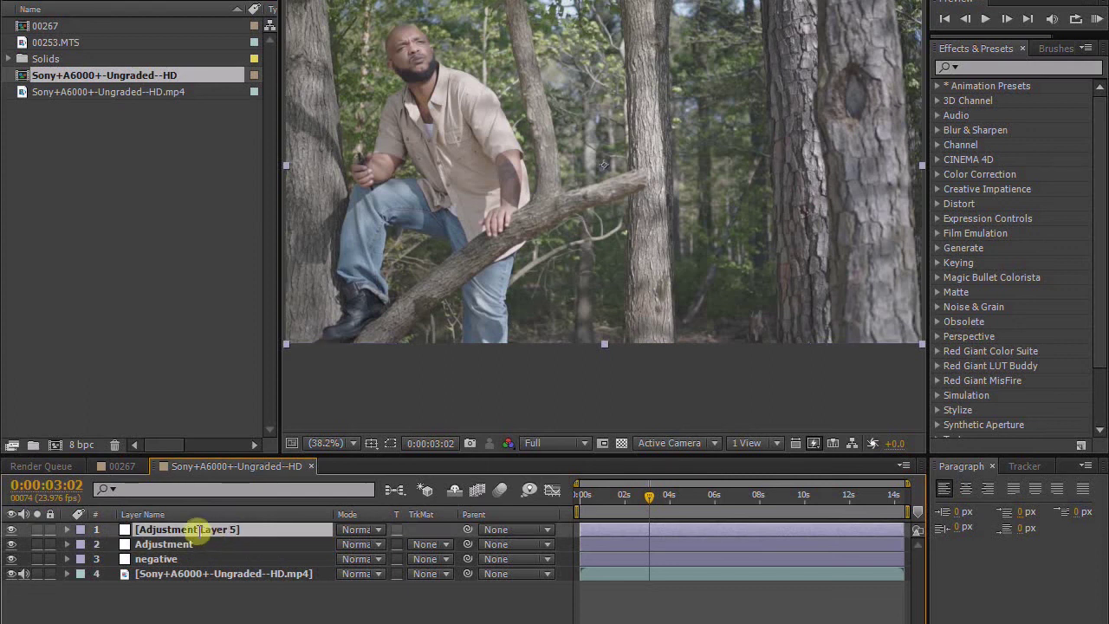
pyautogui.press('Return')
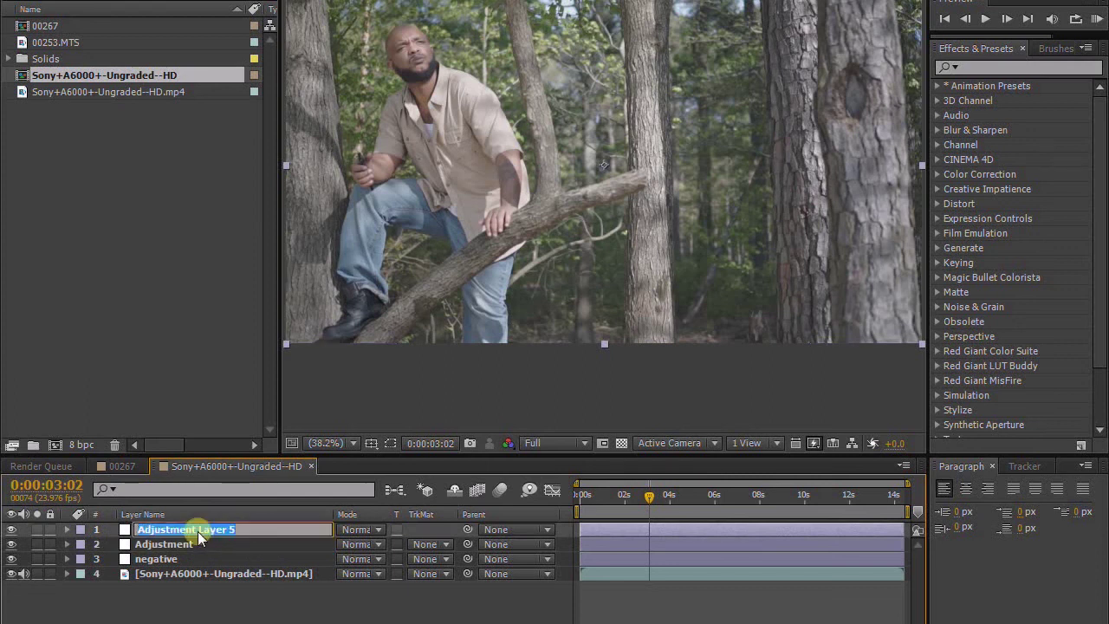
pyautogui.write('conversion')
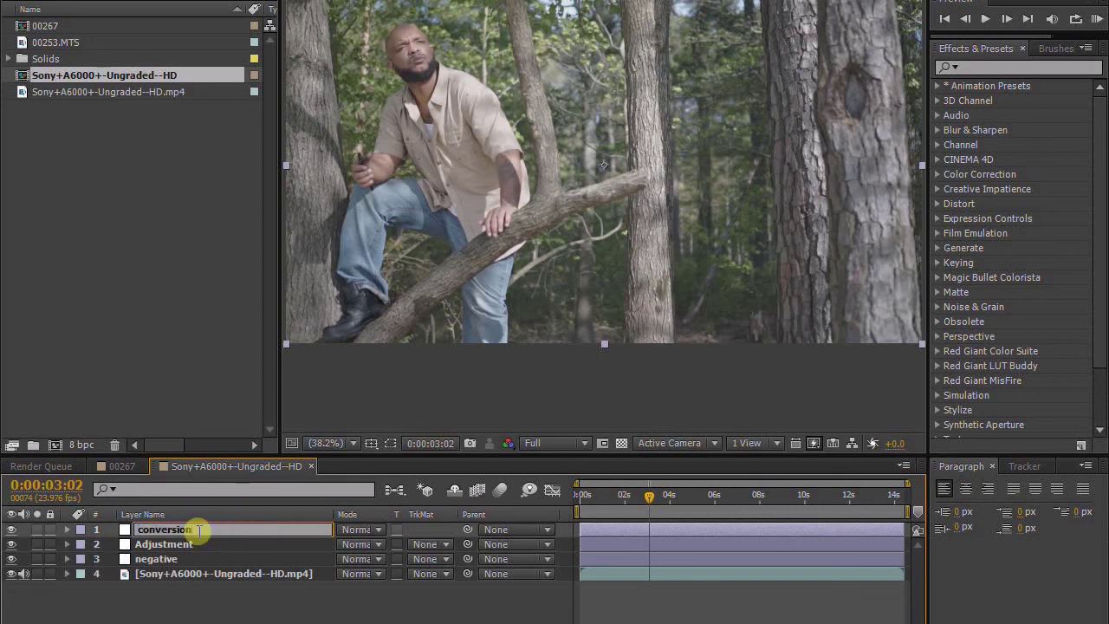
pyautogui.press('Return')
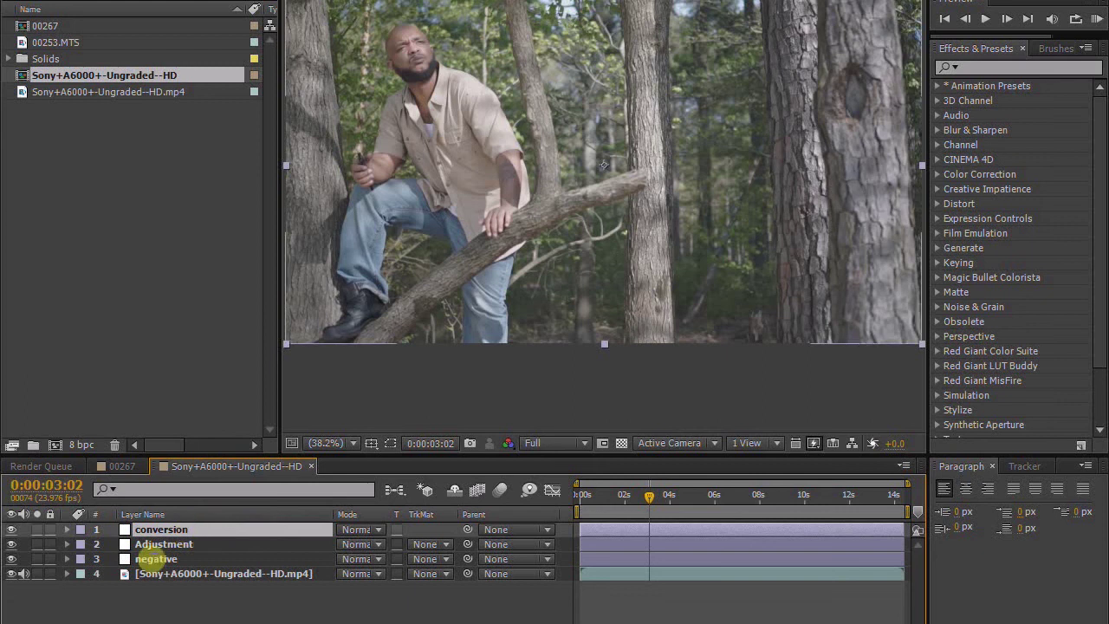
# - Add an Apply Color LUT effect to the negative layer, using Fuji Superior 200_CIN.cube from the 26 ImpulZ - Sony S-LOG folder
pyautogui.click(155, 560)
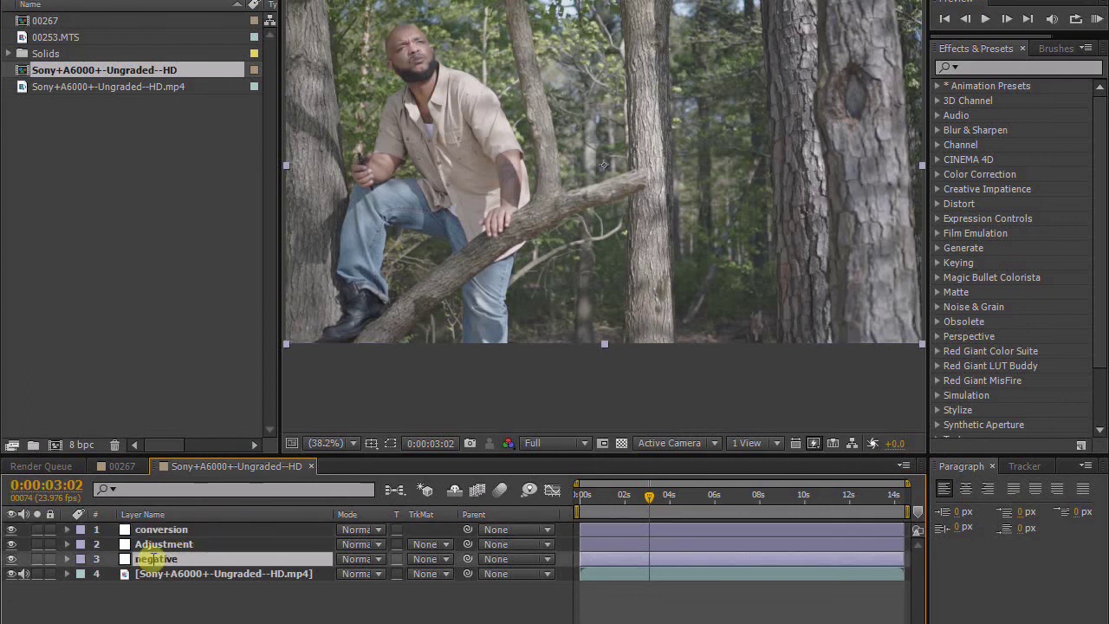
pyautogui.press('F3')
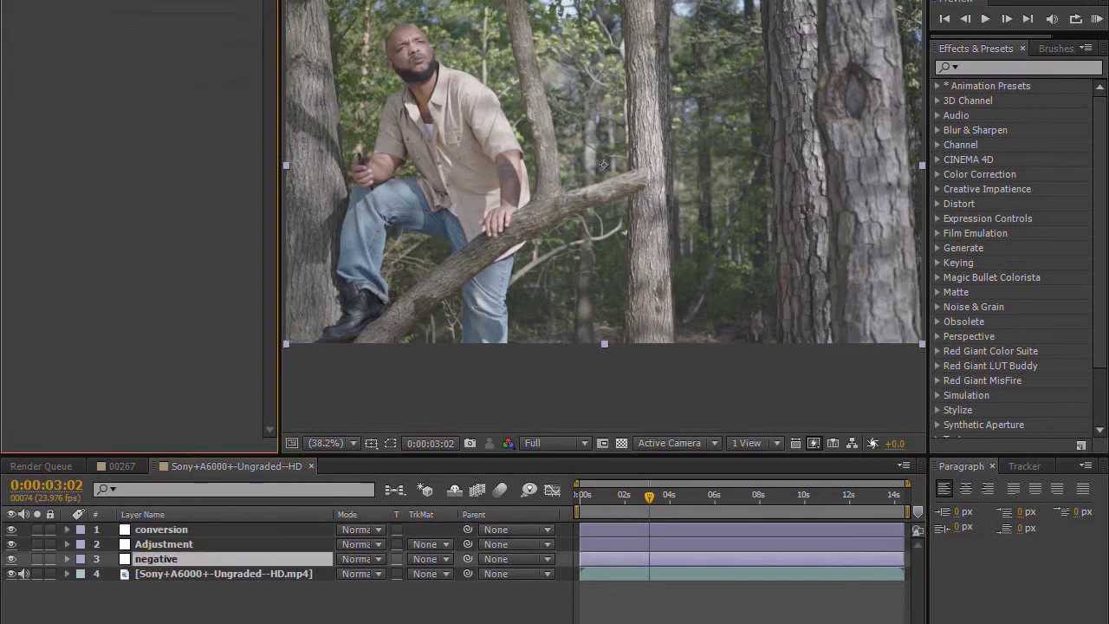
pyautogui.click(185, 8)
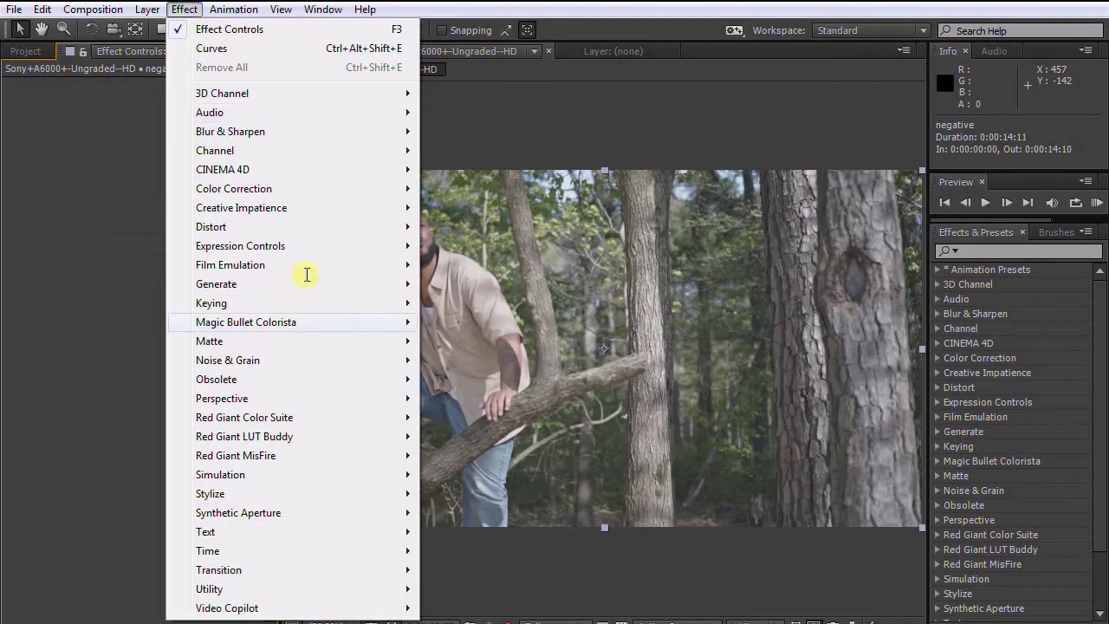
pyautogui.moveTo(314, 604)
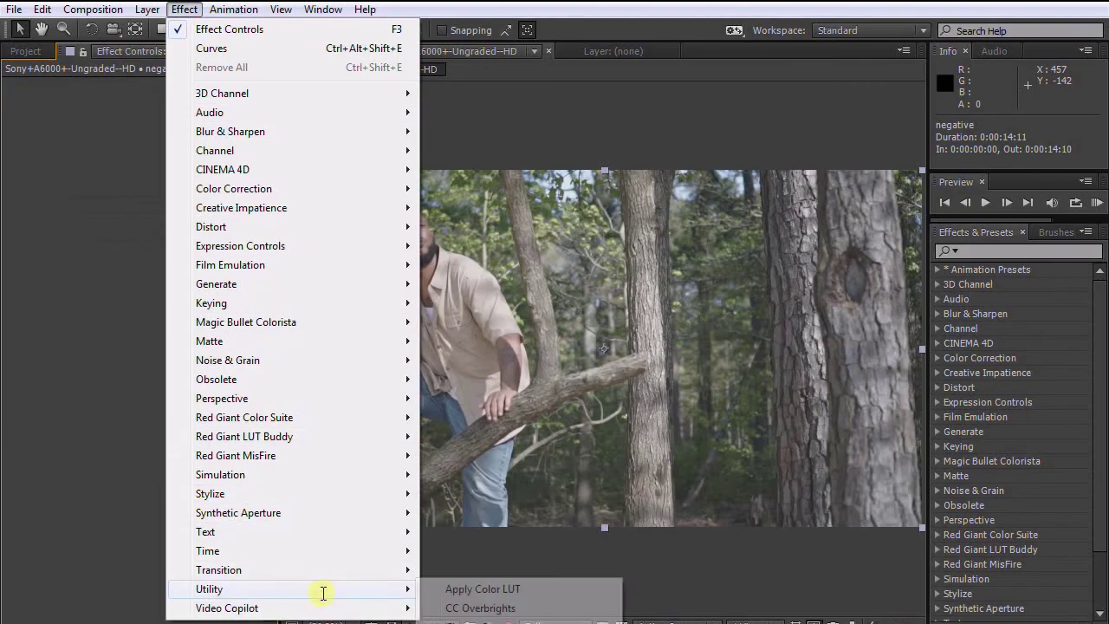
pyautogui.click(497, 589)
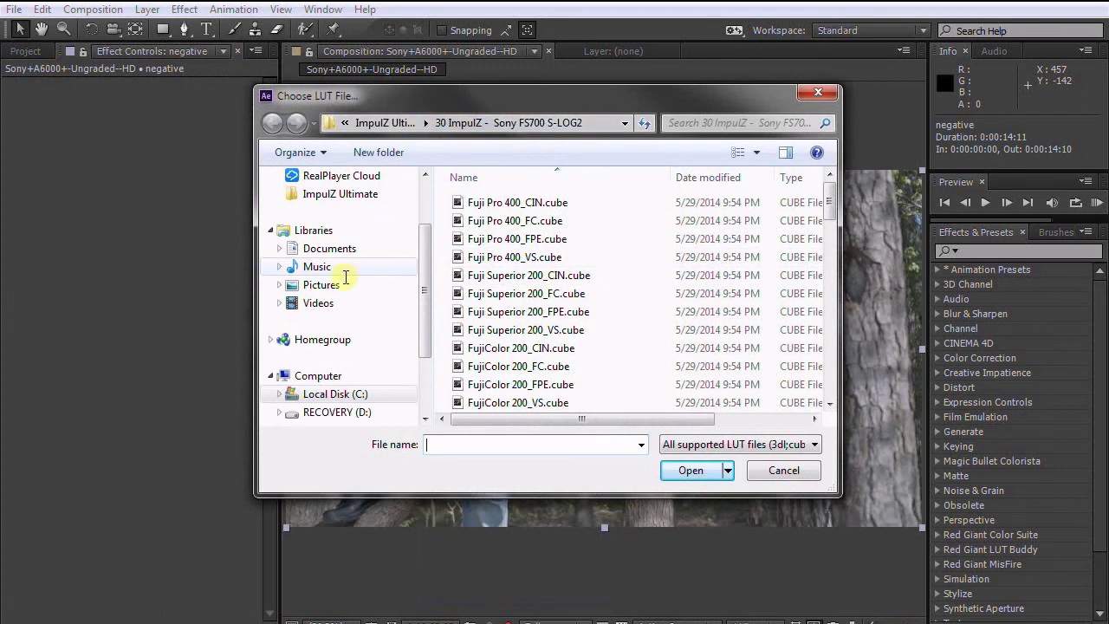
pyautogui.click(395, 122)
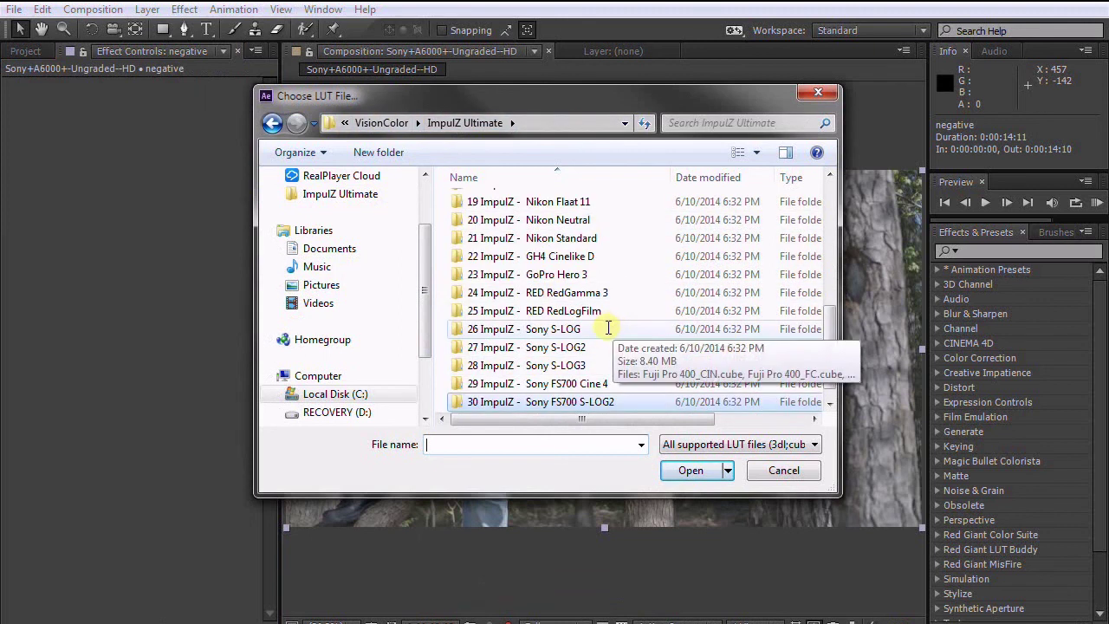
pyautogui.doubleClick(565, 329)
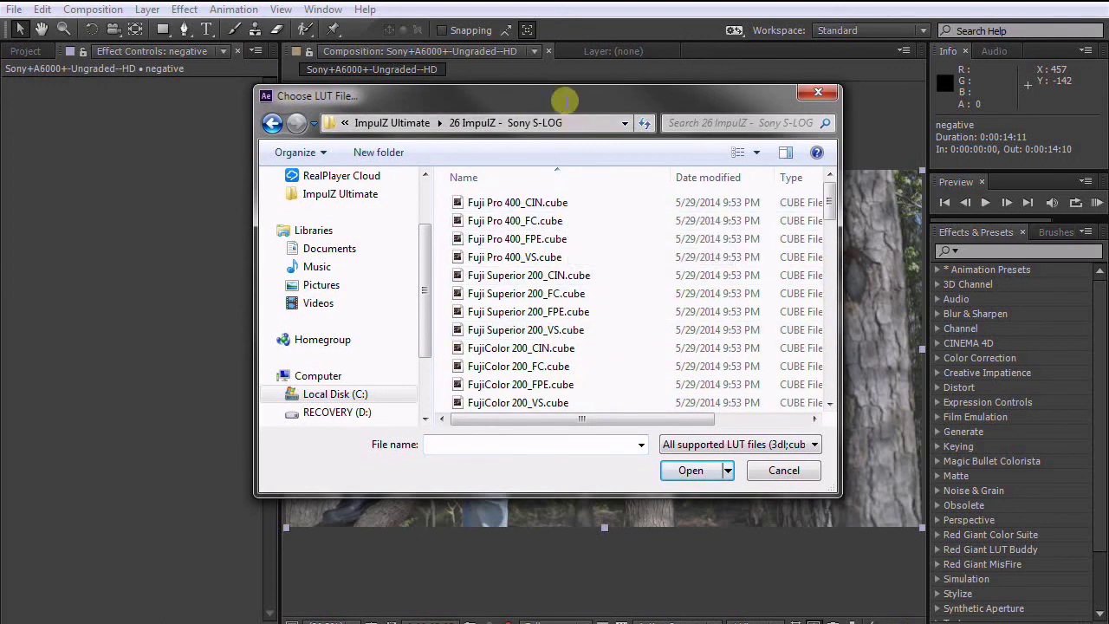
pyautogui.moveTo(567, 95); pyautogui.dragTo(749, 123)
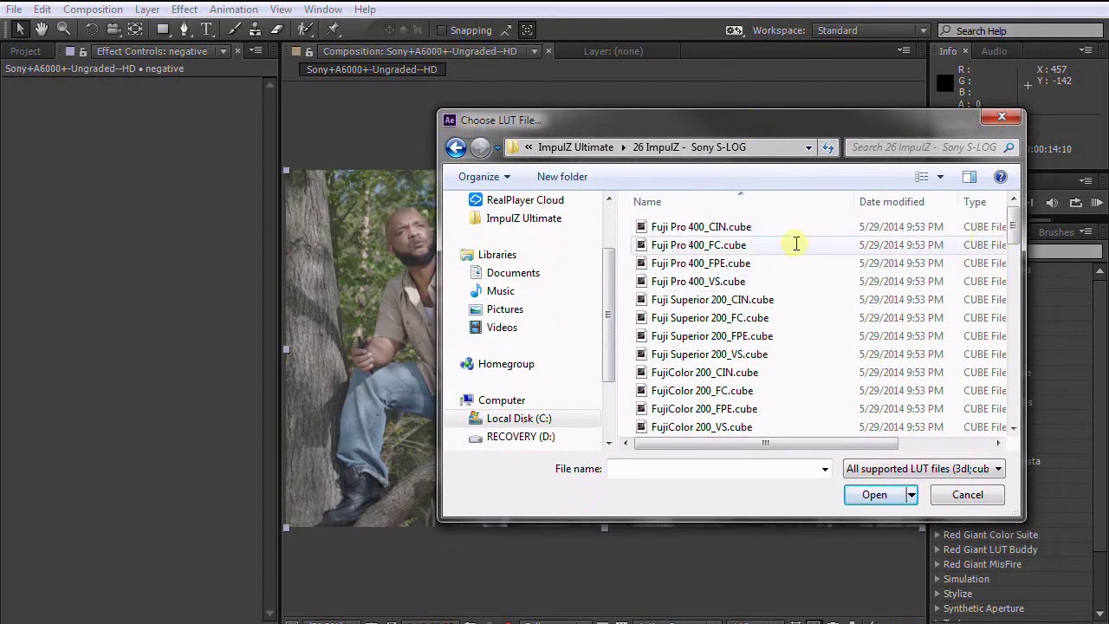
pyautogui.doubleClick(742, 301)
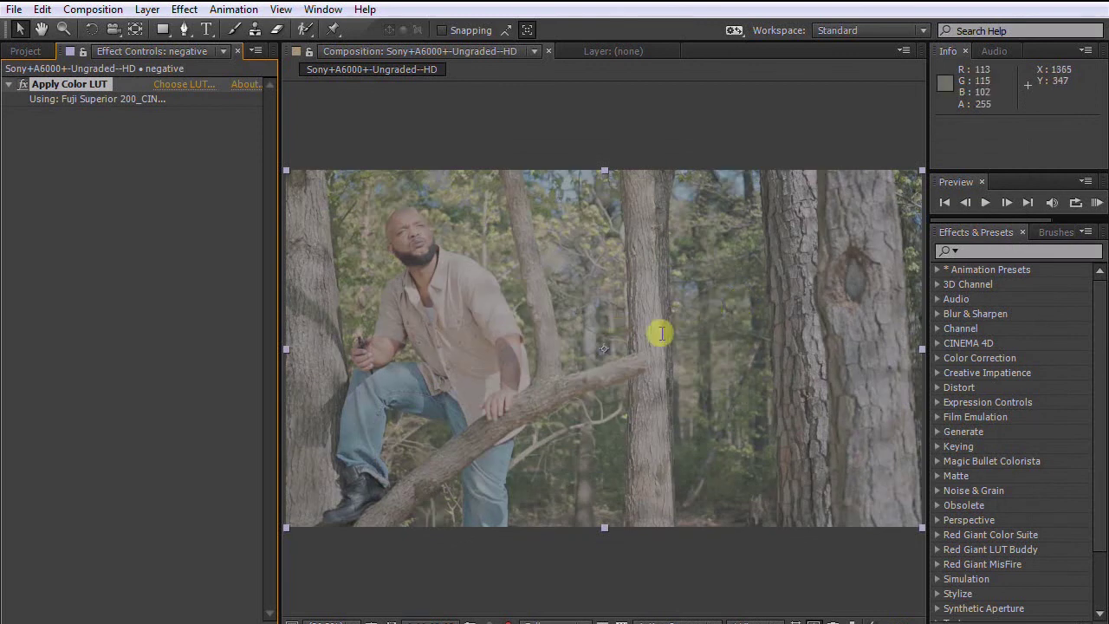
# - Add a Curves colour-correction effect to the Adjustment layer
pyautogui.click(186, 622)
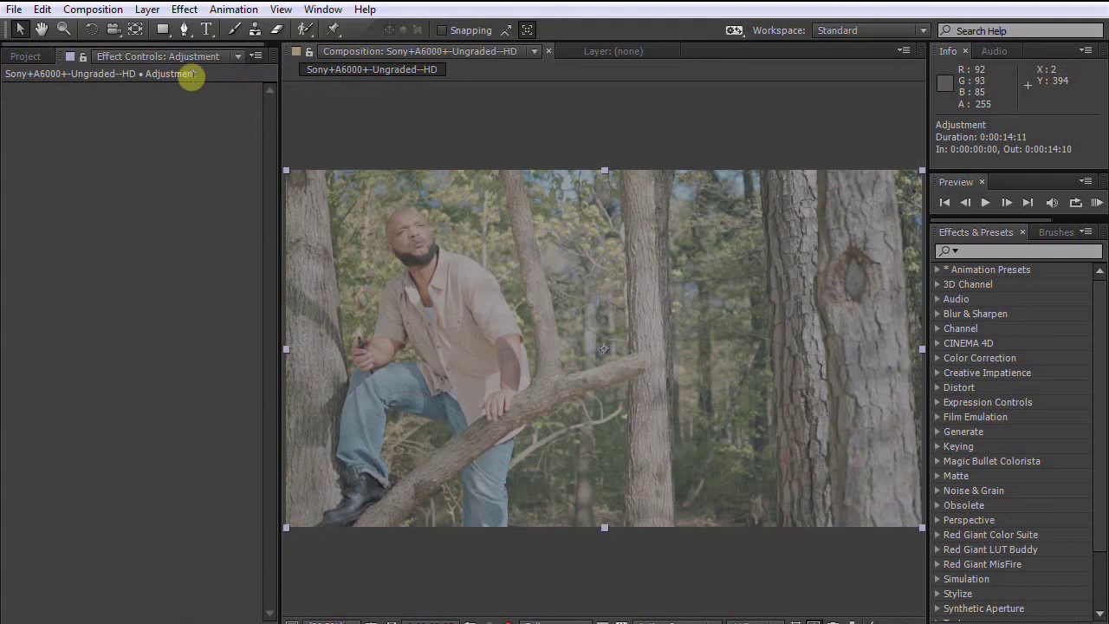
pyautogui.click(186, 9)
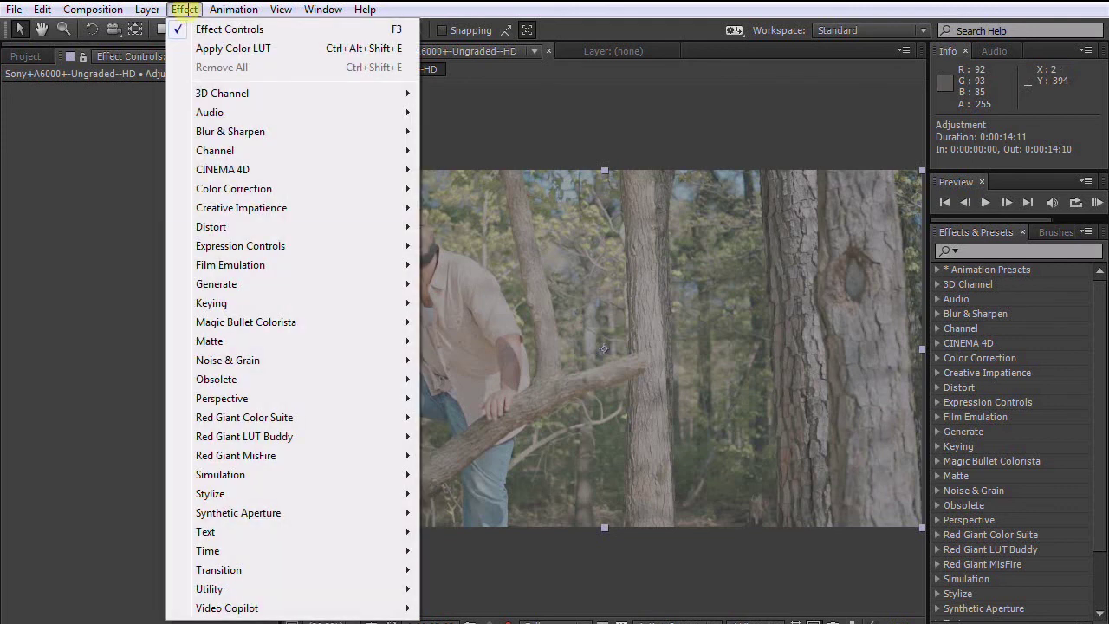
pyautogui.moveTo(319, 189)
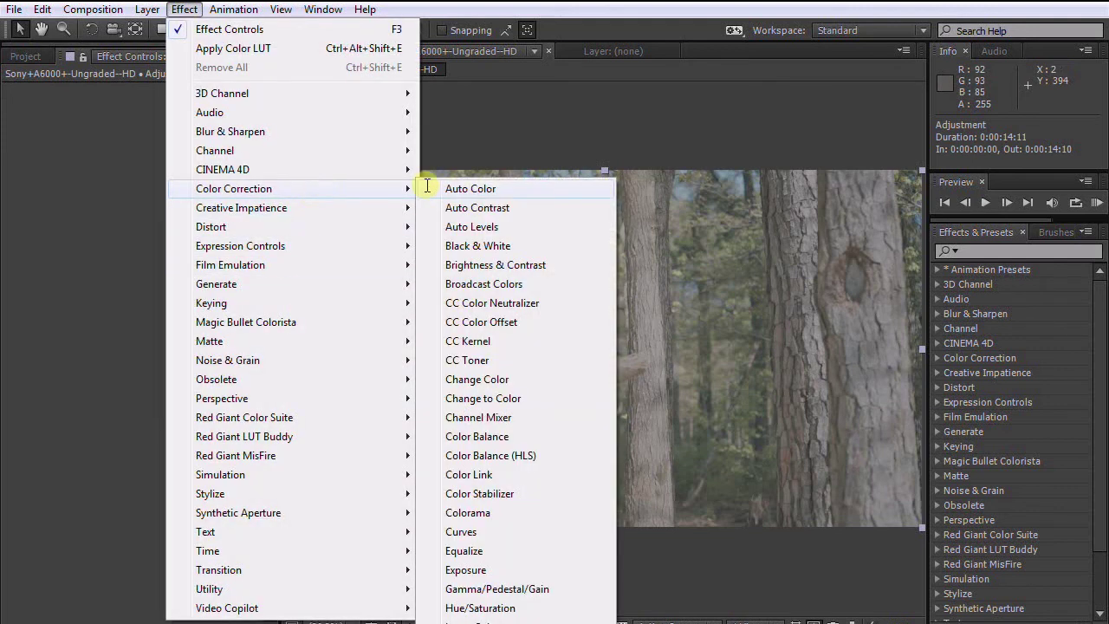
pyautogui.click(485, 531)
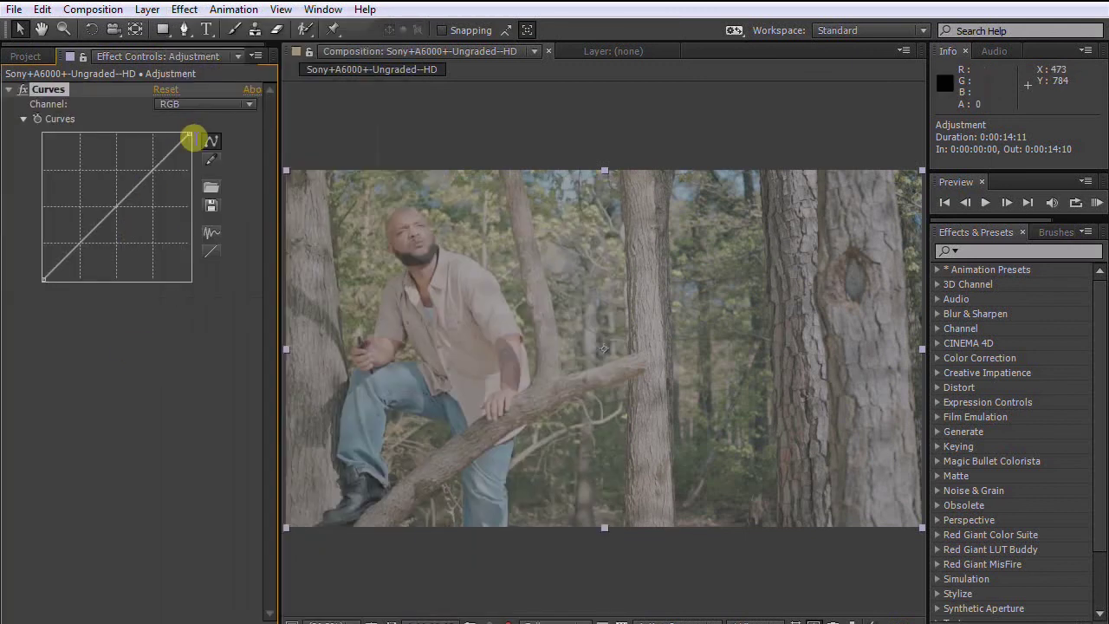
# - Increase contrast on the Adjustment layer's RGB curve by moving the white and black points slightly inward and lowering the midtones a little
pyautogui.moveTo(193, 136); pyautogui.dragTo(182, 130)
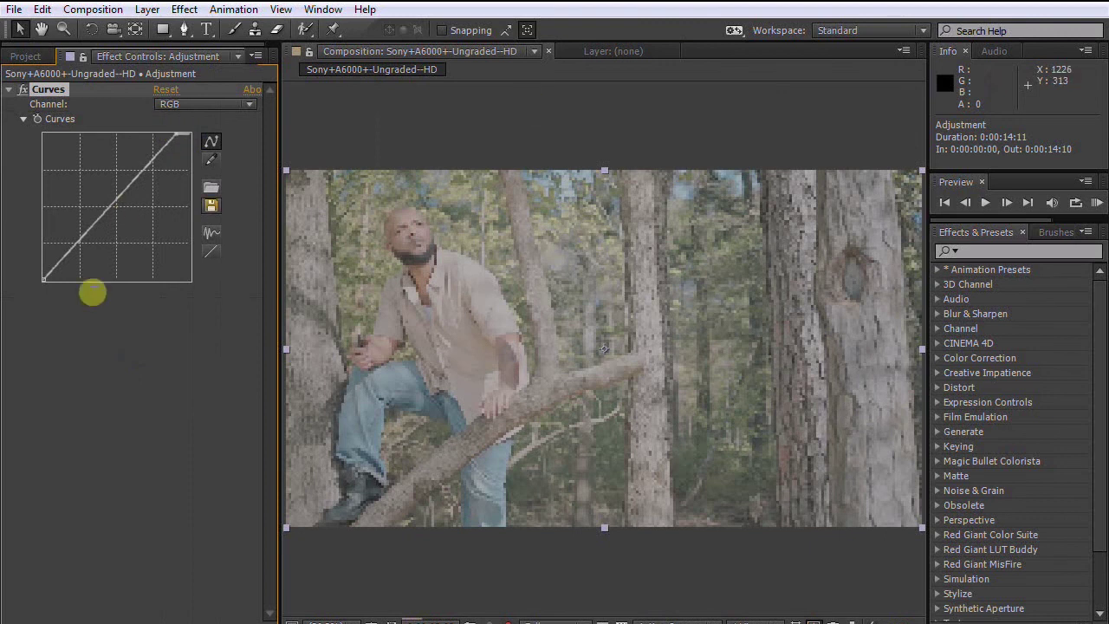
pyautogui.click(44, 278)
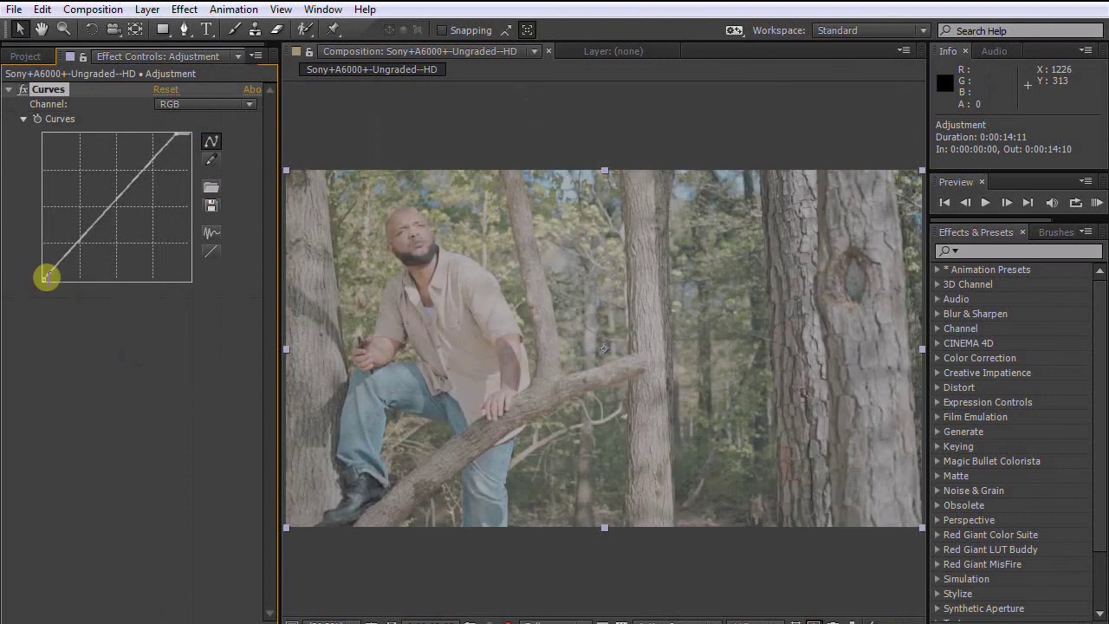
pyautogui.moveTo(48, 278); pyautogui.dragTo(56, 279)
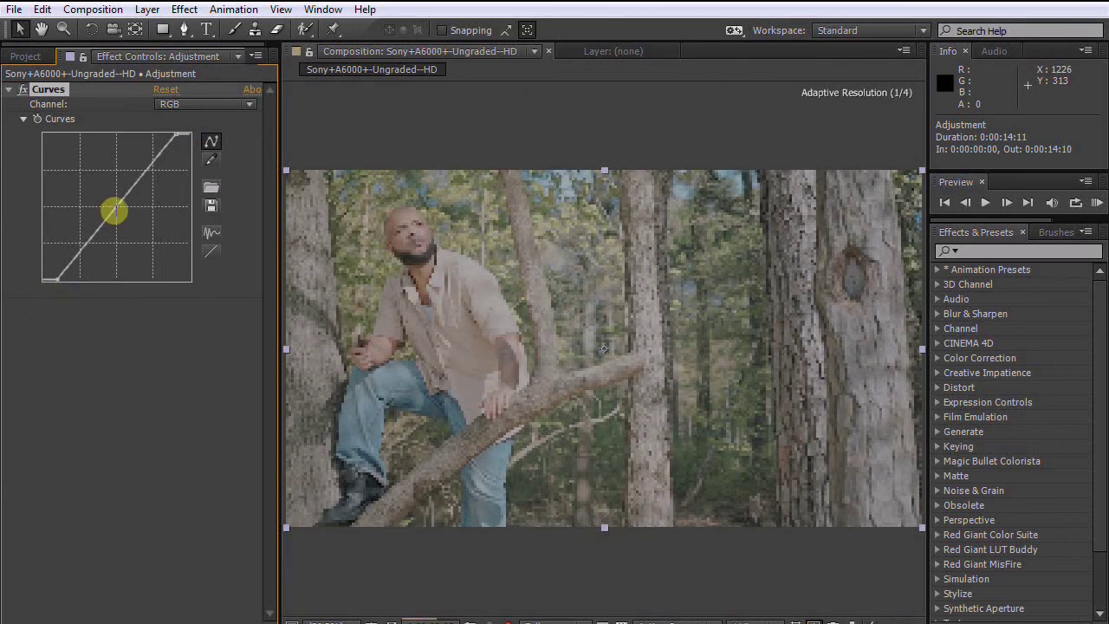
pyautogui.moveTo(113, 209); pyautogui.dragTo(119, 211)
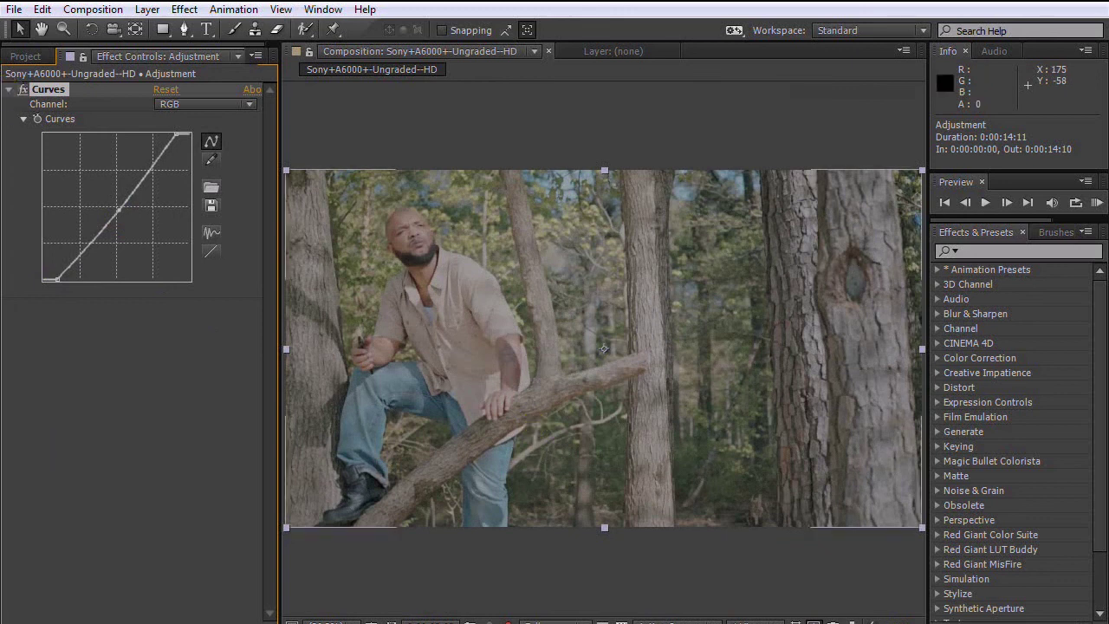
# - Add Apply Color LUT to the conversion layer, using Cineon to Film Contrast 02.cube from the Television folder of 31 ImpulZ - Cineon Conversions
pyautogui.click(103, 622)
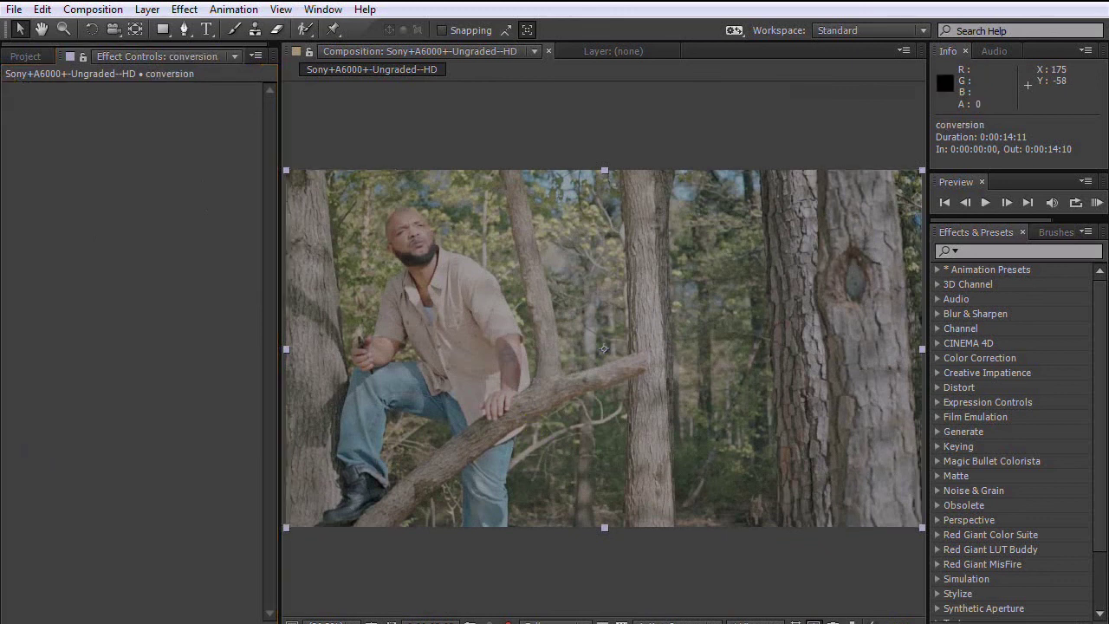
pyautogui.click(184, 9)
pyautogui.moveTo(290, 587)
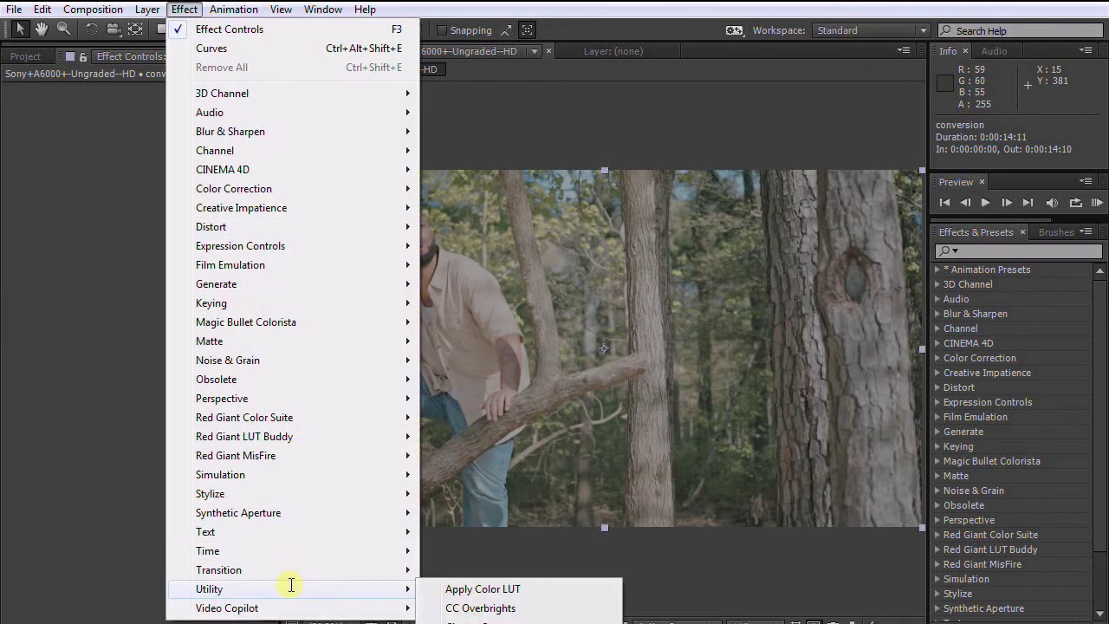
pyautogui.click(488, 589)
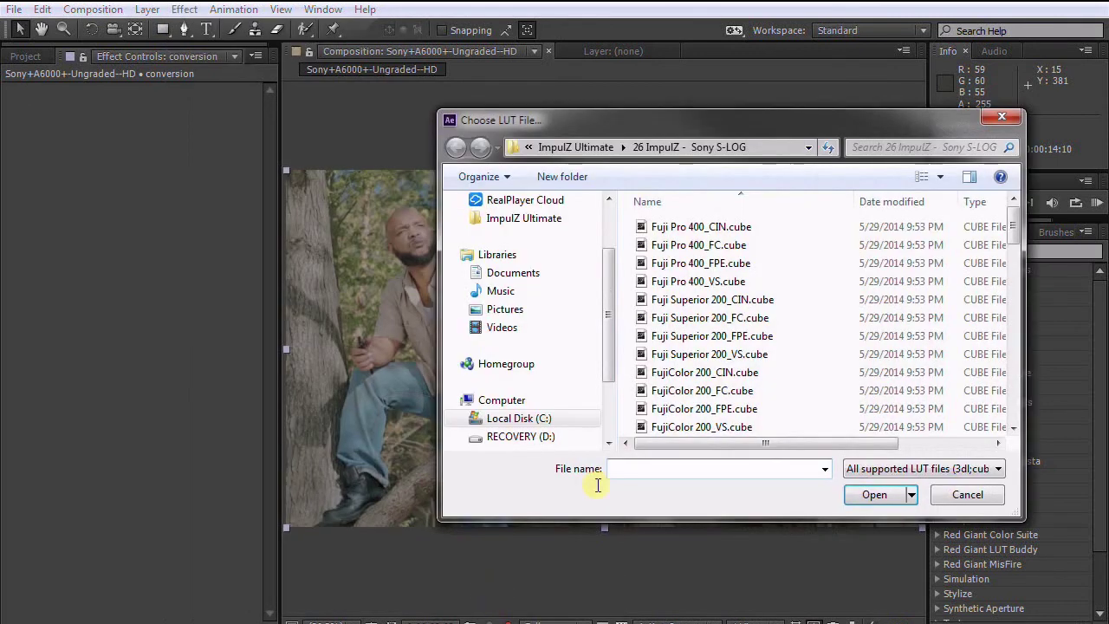
pyautogui.moveTo(1011, 236); pyautogui.dragTo(1012, 286)
pyautogui.scroll(-6, 947, 292)
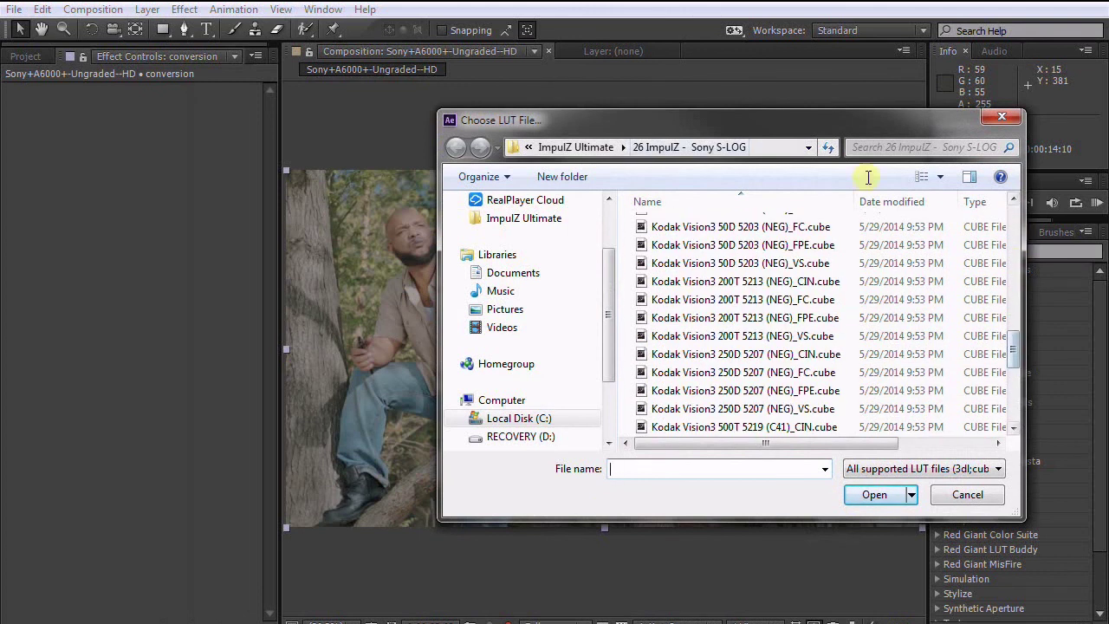
pyautogui.click(570, 144)
pyautogui.scroll(5, 1030, 346)
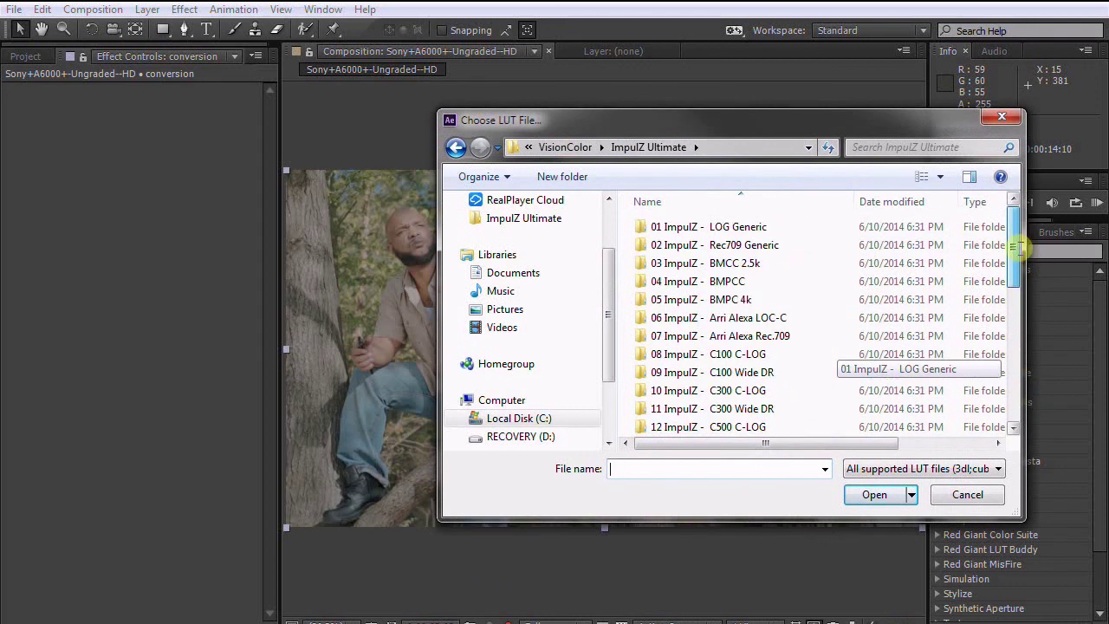
pyautogui.moveTo(1015, 256); pyautogui.dragTo(1016, 398)
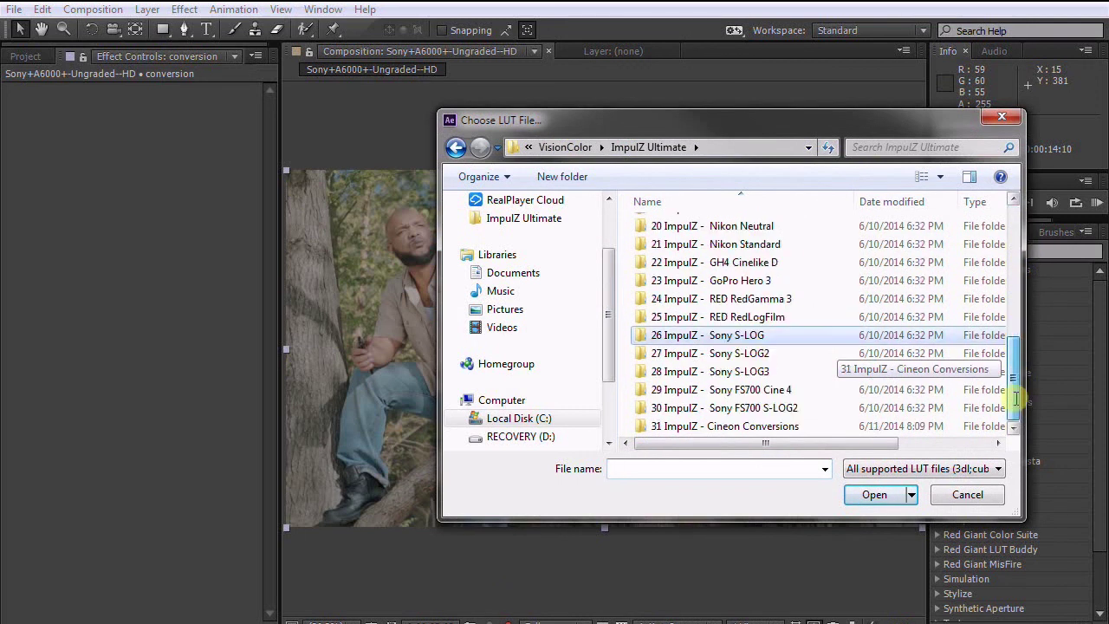
pyautogui.doubleClick(745, 426)
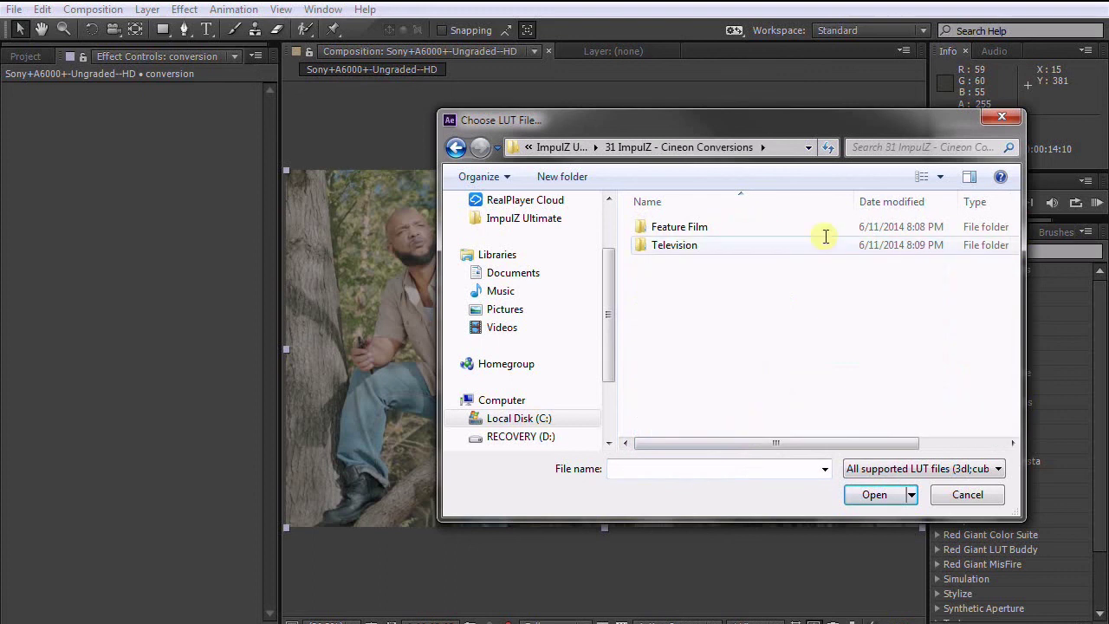
pyautogui.doubleClick(690, 245)
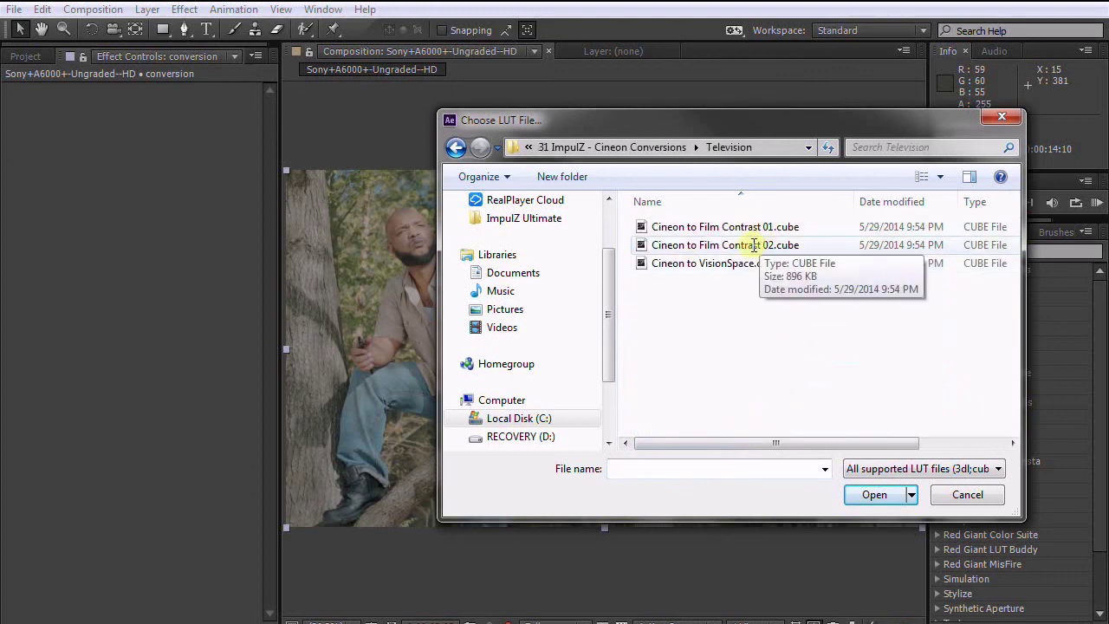
pyautogui.doubleClick(753, 245)
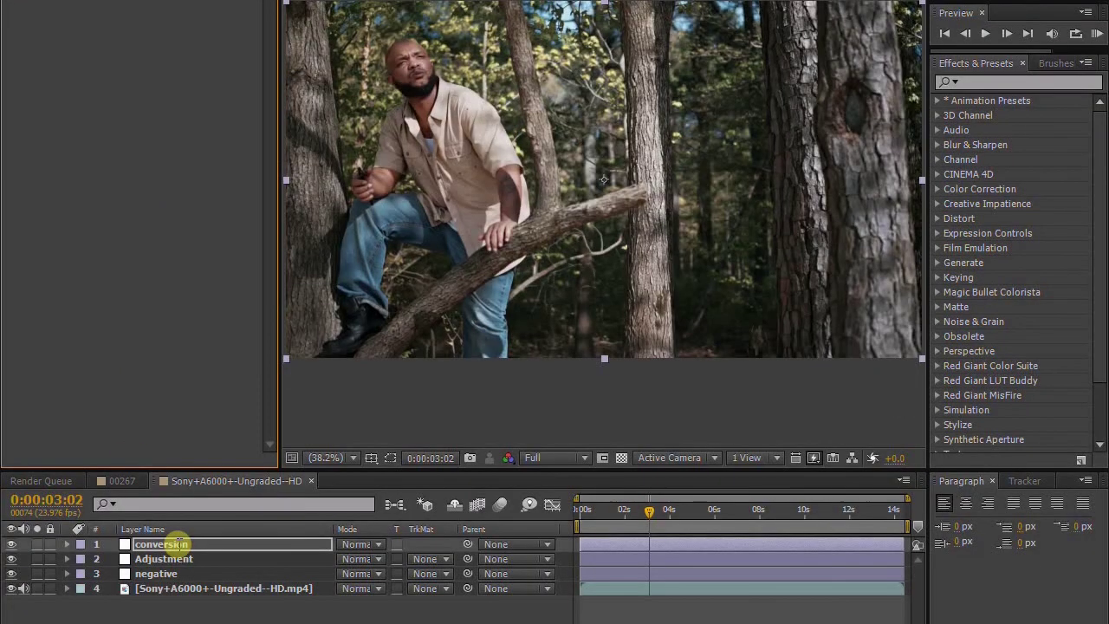
# - Compare the ungraded and graded footage by hiding and showing the conversion, Adjustment and negative layers together
pyautogui.keyDown('shift'); pyautogui.click(156, 573); pyautogui.keyUp('shift')
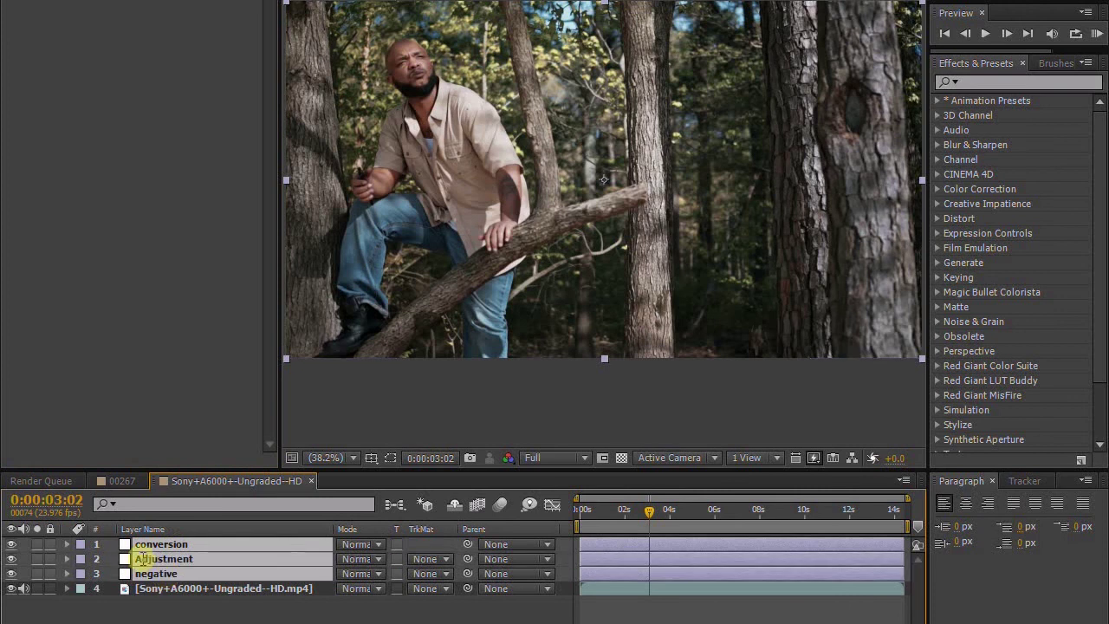
pyautogui.moveTo(12, 544); pyautogui.dragTo(11, 574)
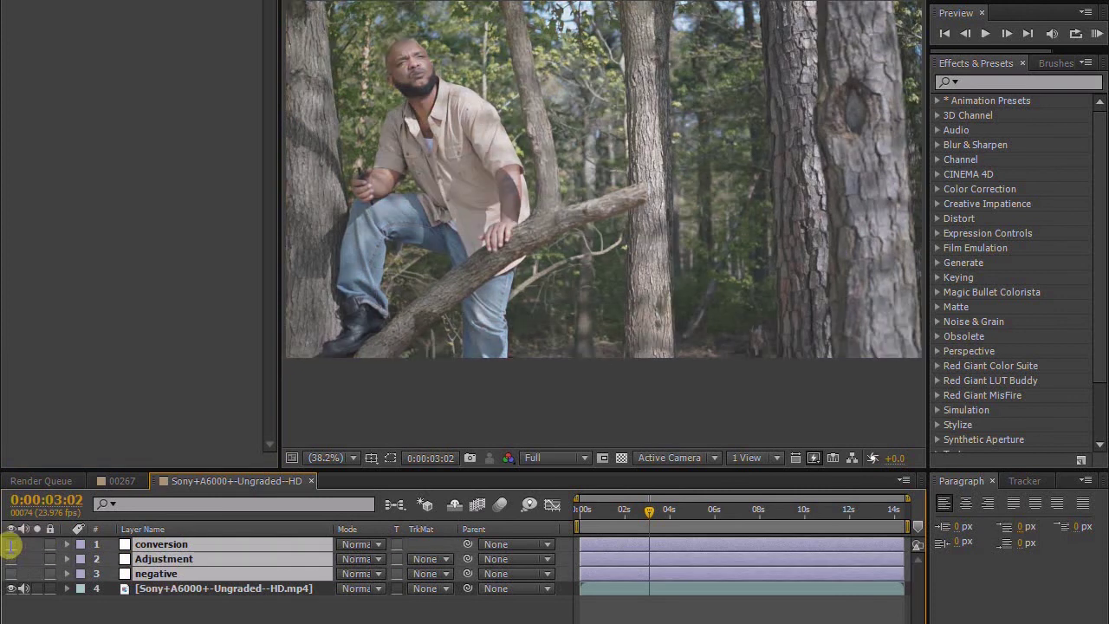
pyautogui.click(11, 544)
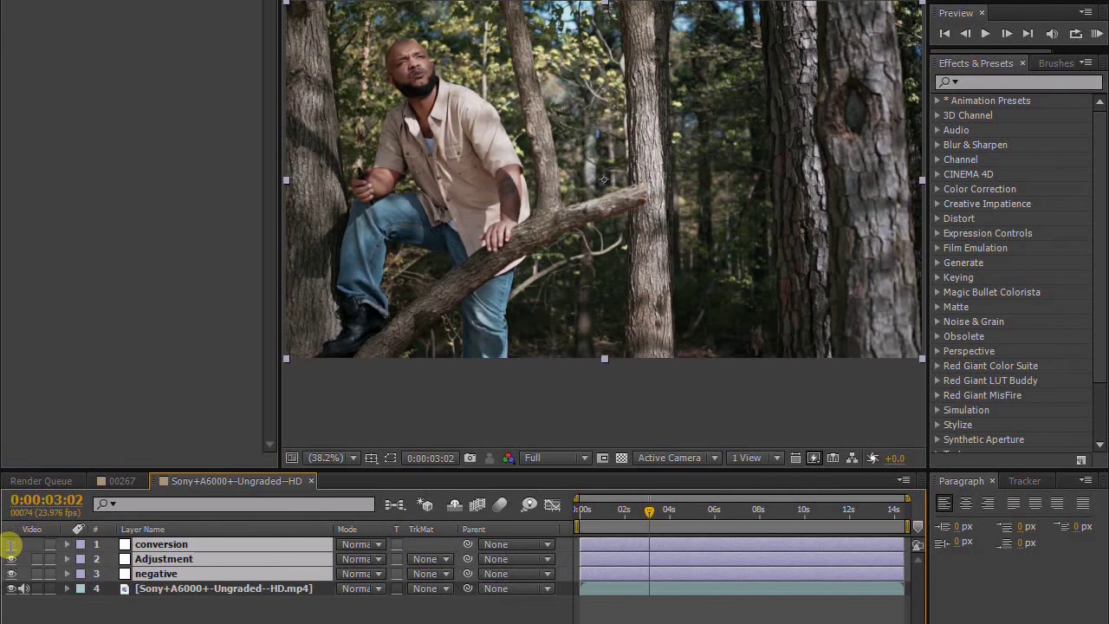
pyautogui.click(11, 544)
pyautogui.click(11, 545)
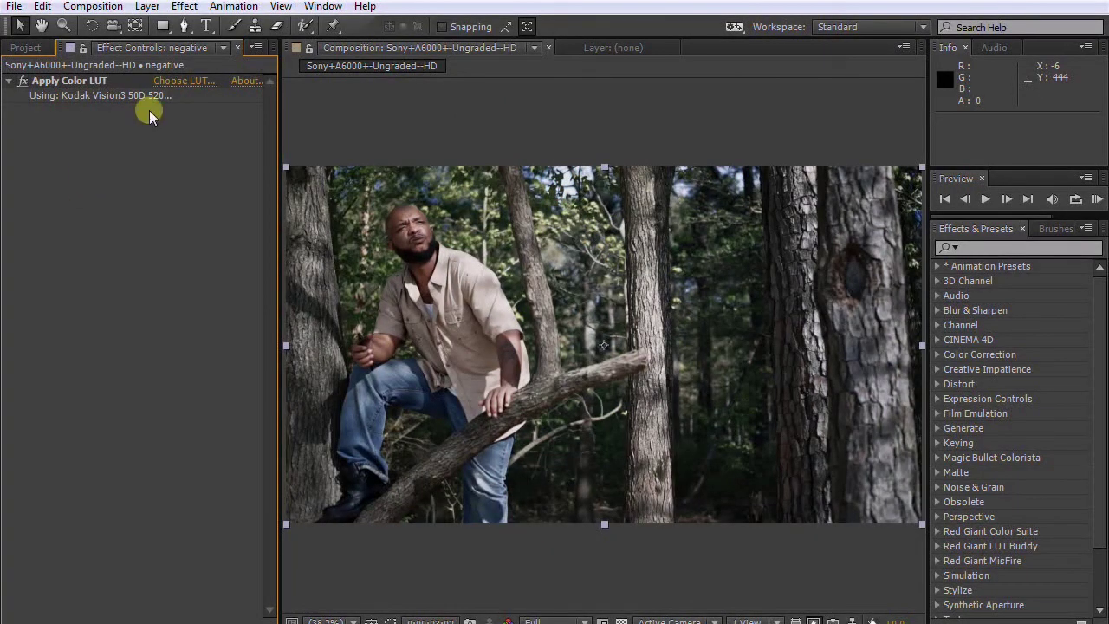
# - Browse the 26 ImpulZ - Sony S-LOG folder for another film-stock .cube file for the negative layer's Apply Color LUT effect
pyautogui.click(195, 81)
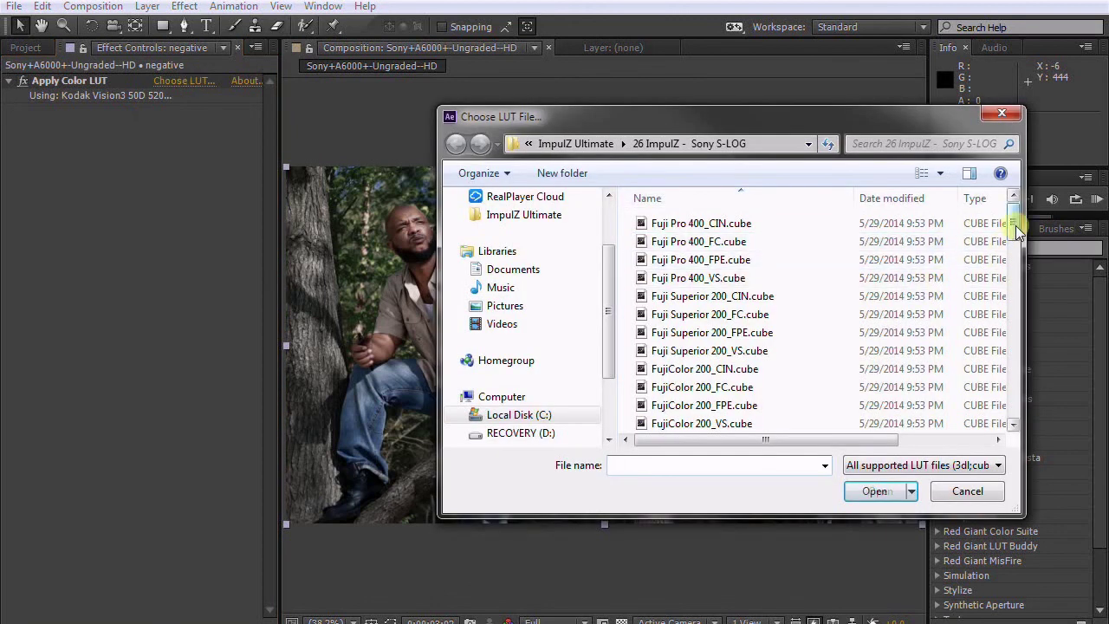
pyautogui.moveTo(1012, 222); pyautogui.dragTo(970, 341)
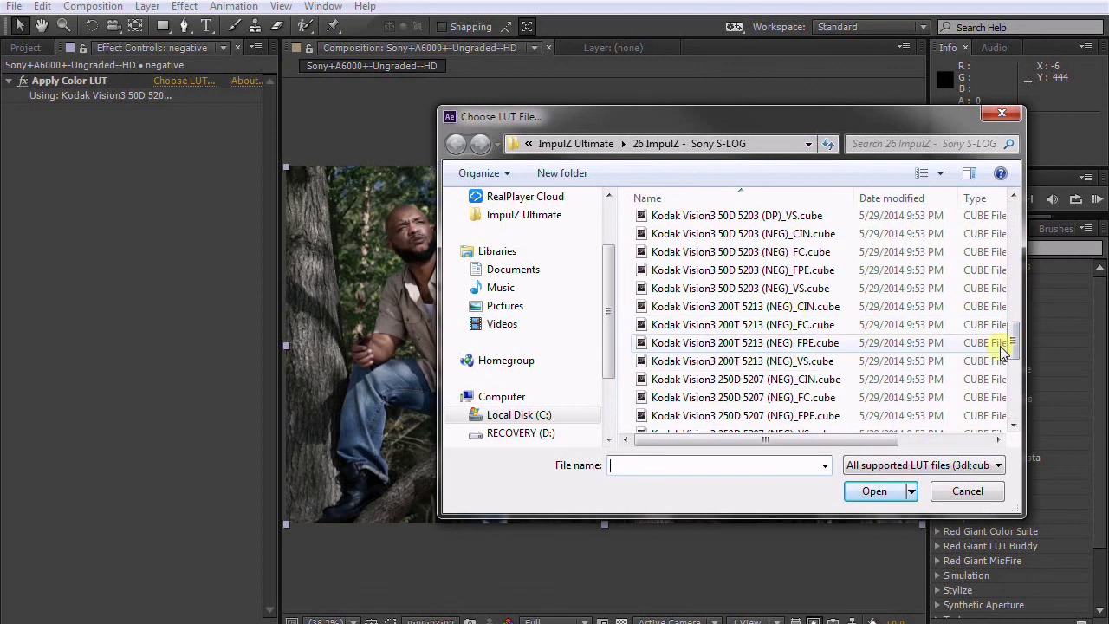
pyautogui.scroll(-2, 1015, 348)
pyautogui.scroll(-3, 1016, 348)
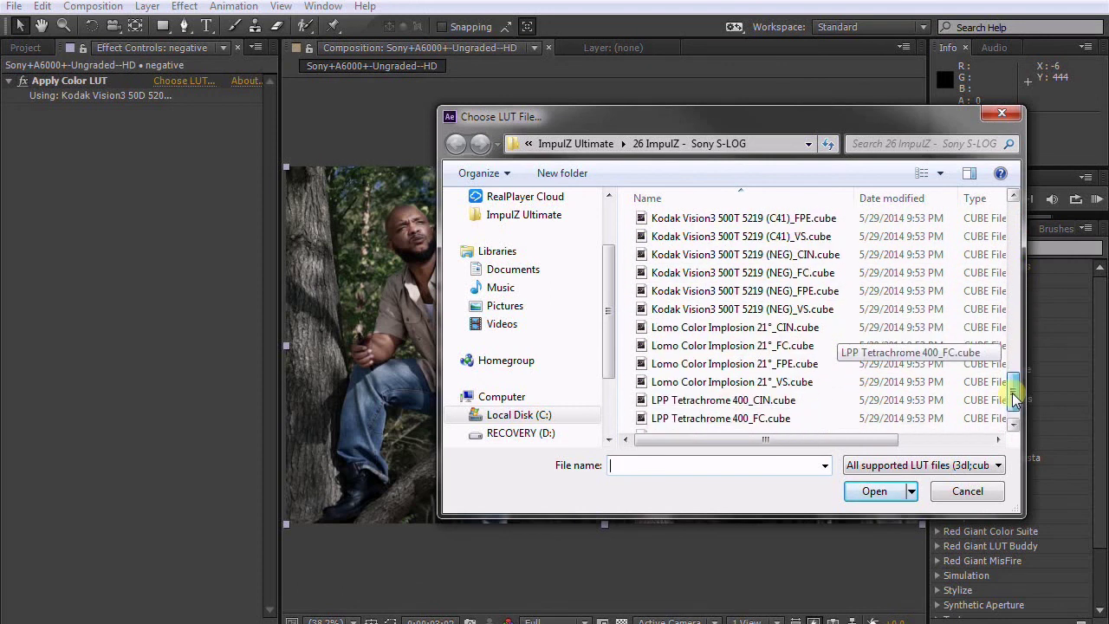
pyautogui.scroll(10, 1017, 395)
pyautogui.moveTo(1021, 313); pyautogui.dragTo(1022, 313)
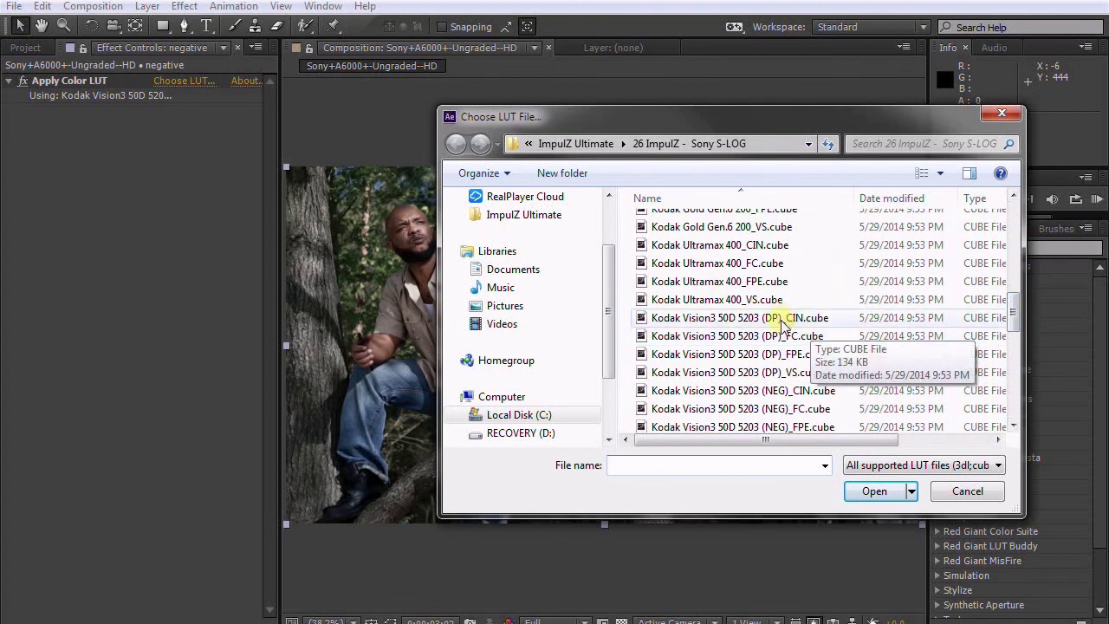